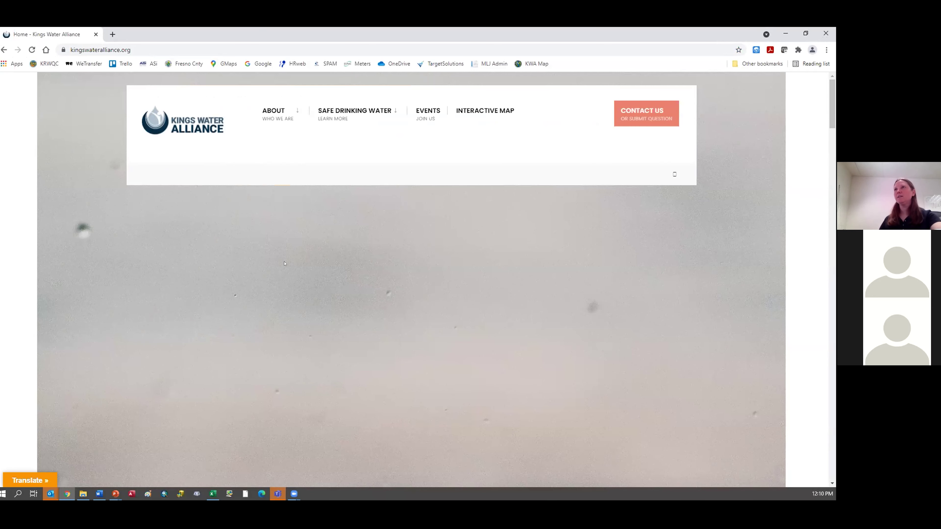
# Step: Open the Safe Drinking Water Form page from the SAFE DRINKING WATER menu
pyautogui.scroll(-5, 725, 249)
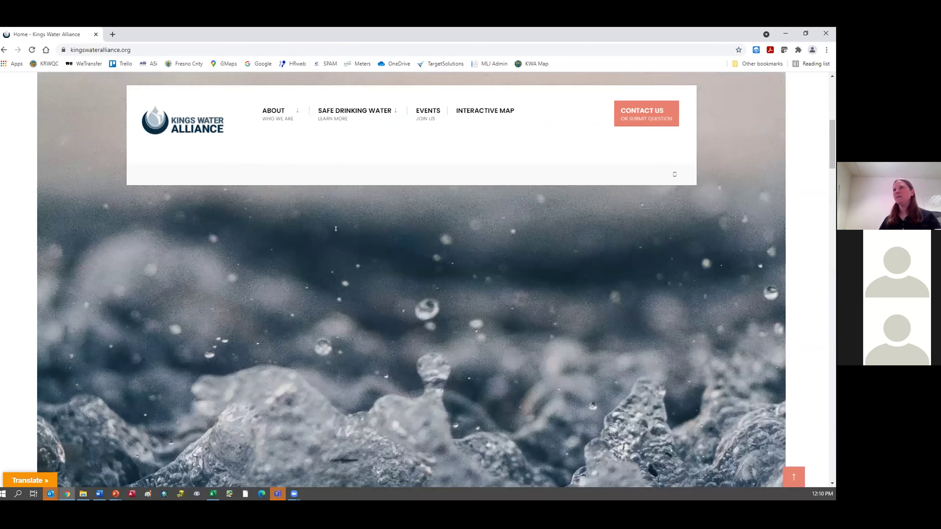
pyautogui.moveTo(831, 141); pyautogui.dragTo(832, 213)
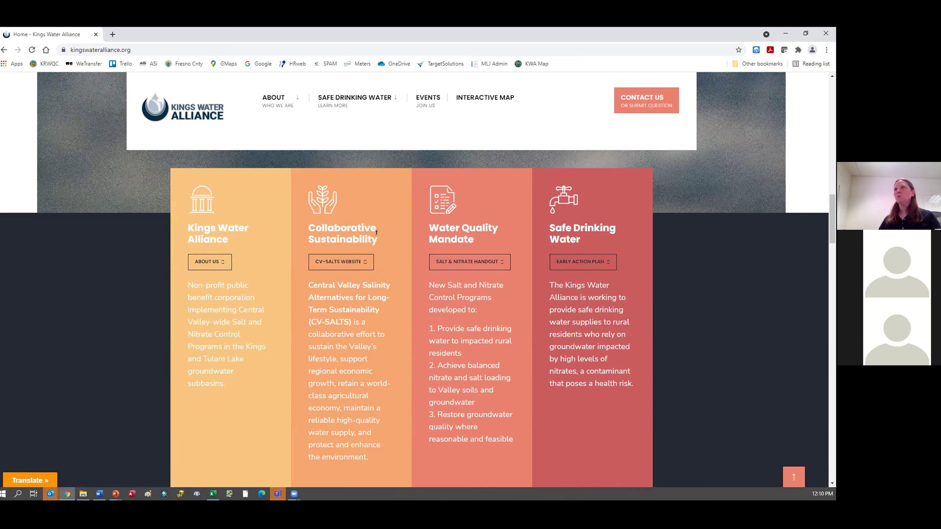
pyautogui.moveTo(342, 100)
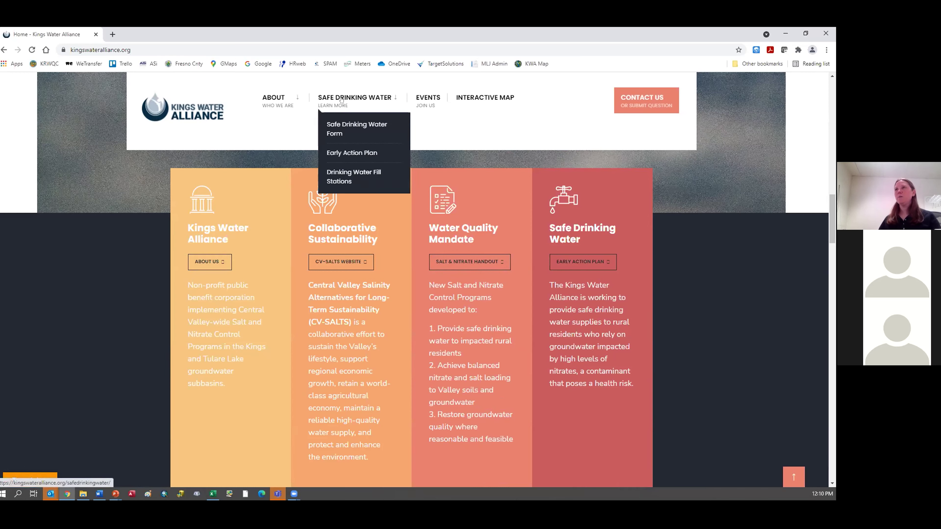
pyautogui.click(336, 124)
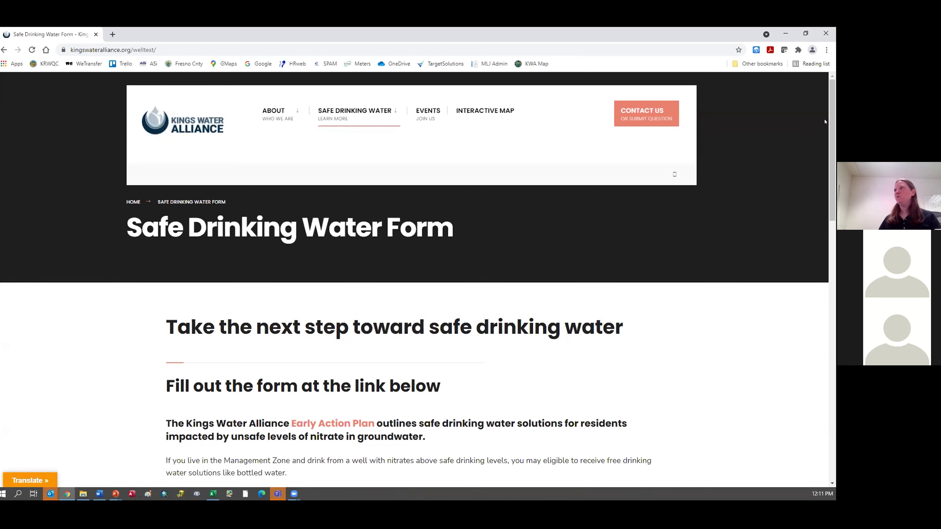
# Step: Scroll down to the ELIGIBILITY criteria and the English and Spanish form links
pyautogui.scroll(-2, 824, 137)
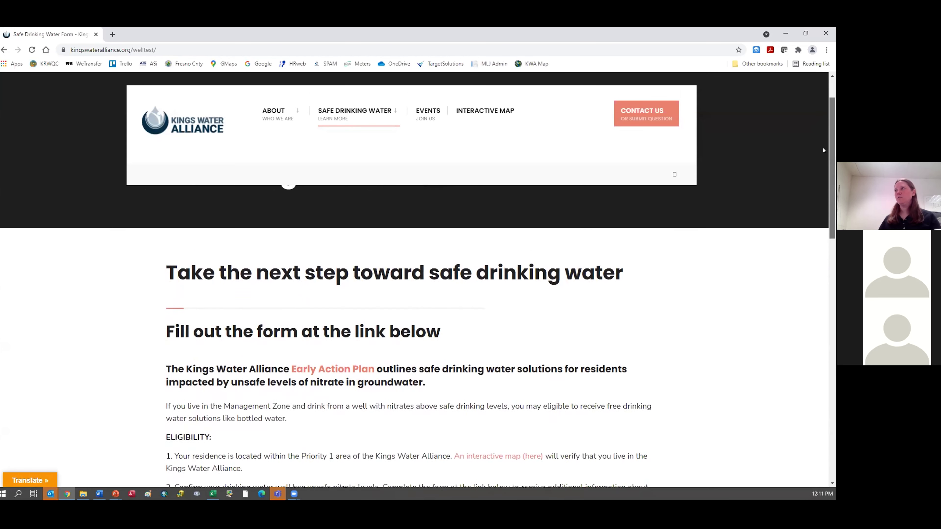
pyautogui.scroll(-3, 823, 150)
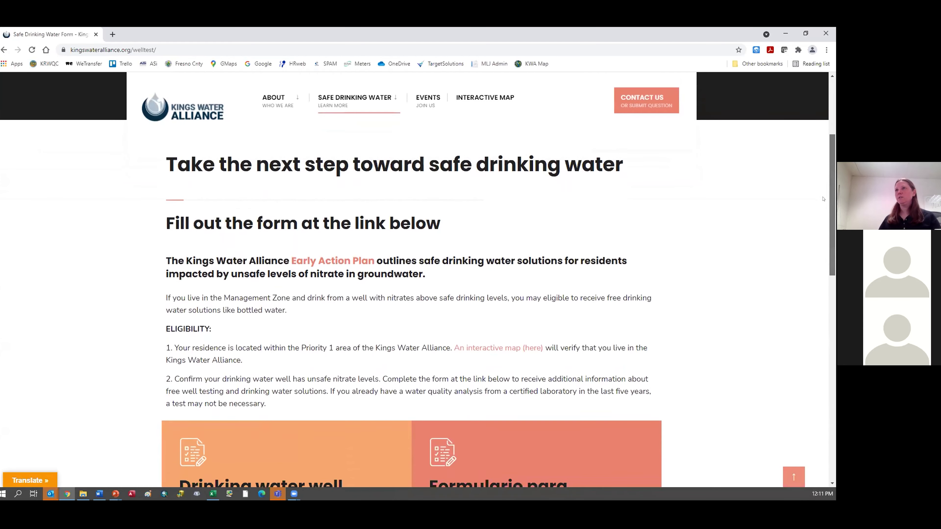
pyautogui.scroll(-3, 823, 199)
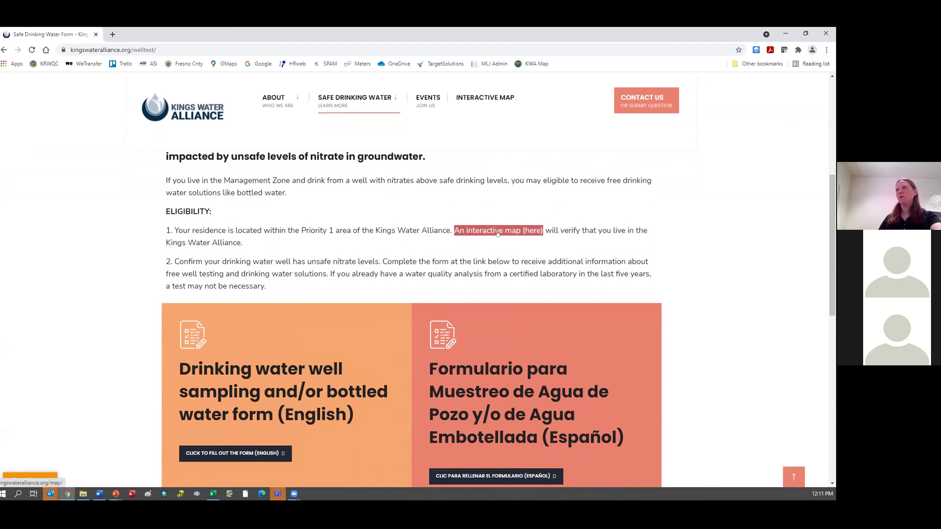
# Step: Search the residence's address on the interactive map and confirm it falls in Priority 1
pyautogui.click(498, 230)
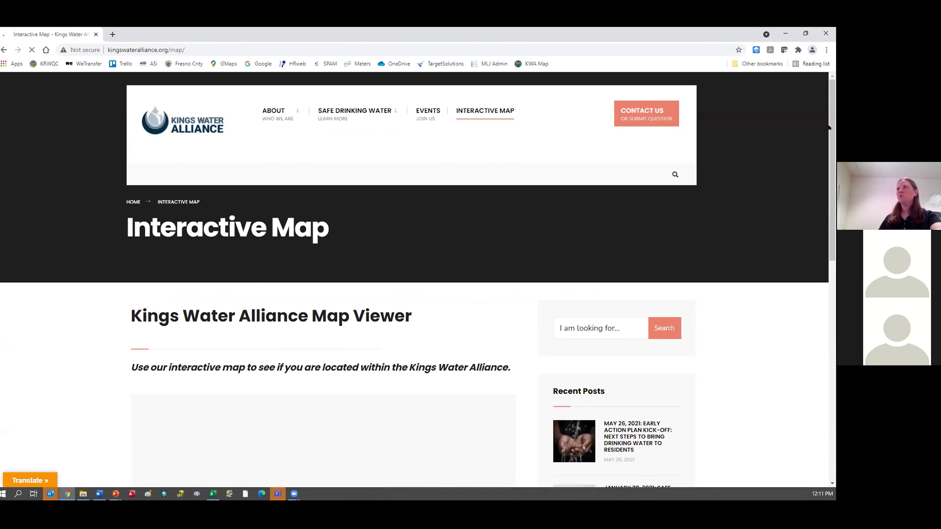
pyautogui.scroll(-5, 830, 128)
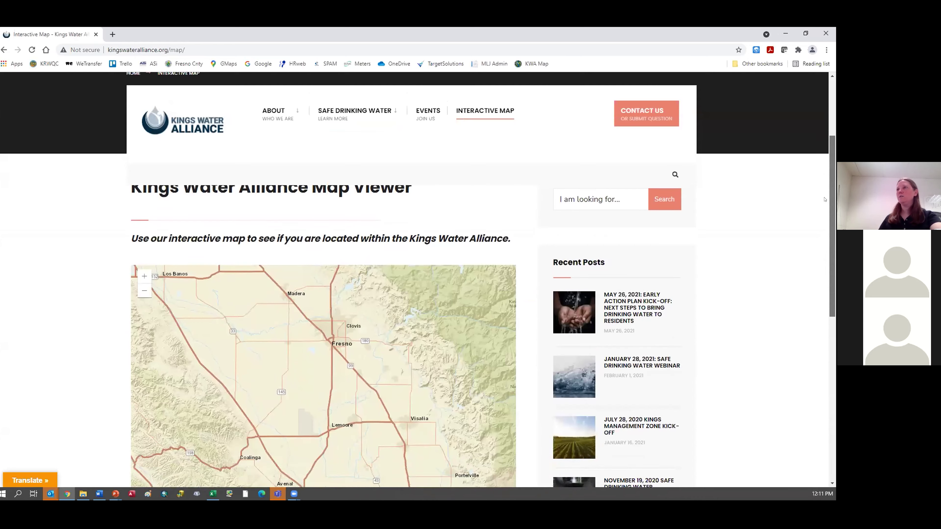
pyautogui.scroll(-2, 826, 220)
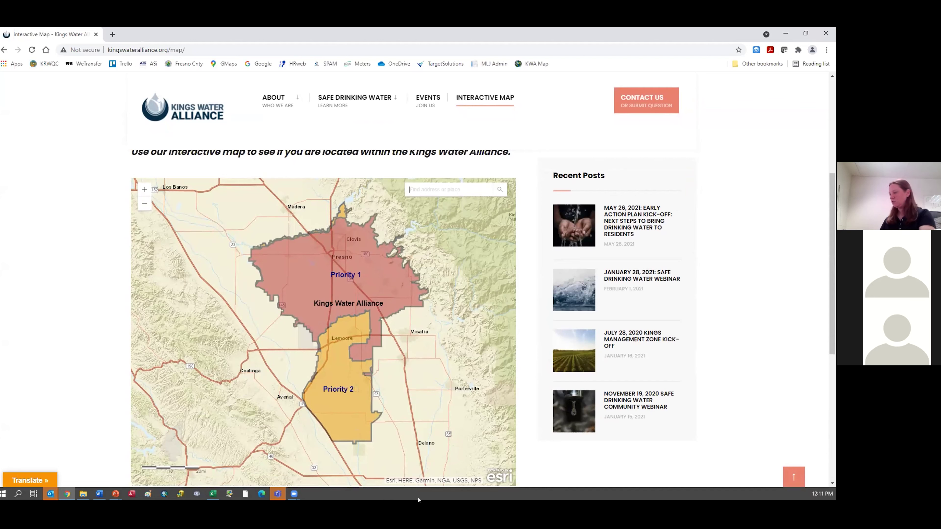
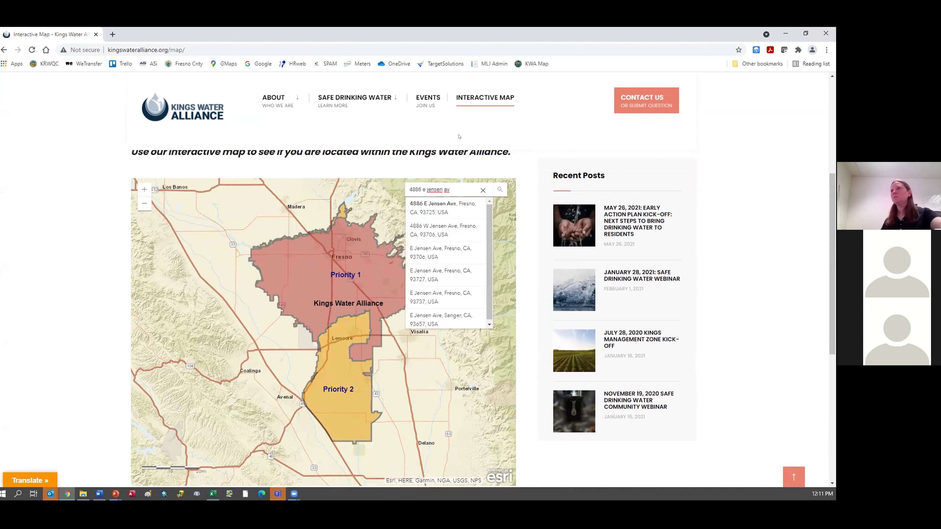
pyautogui.click(438, 206)
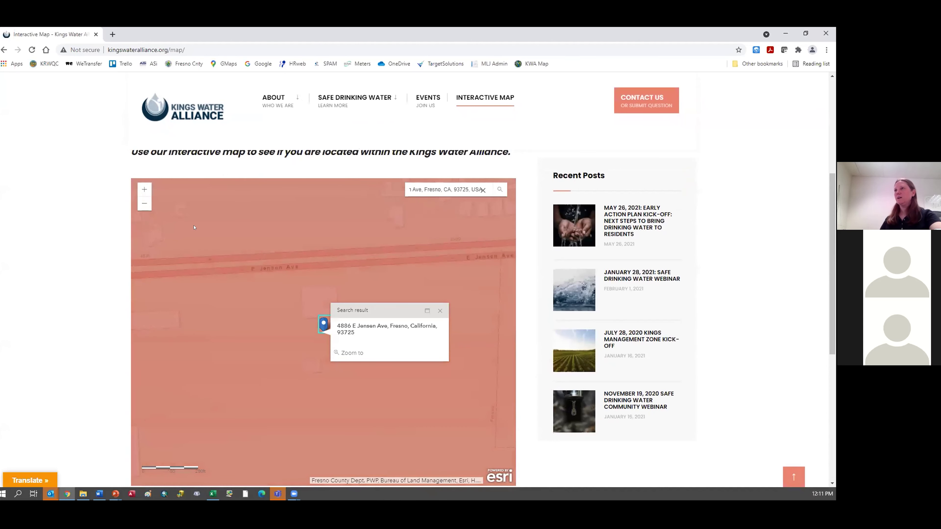
pyautogui.click(144, 204)
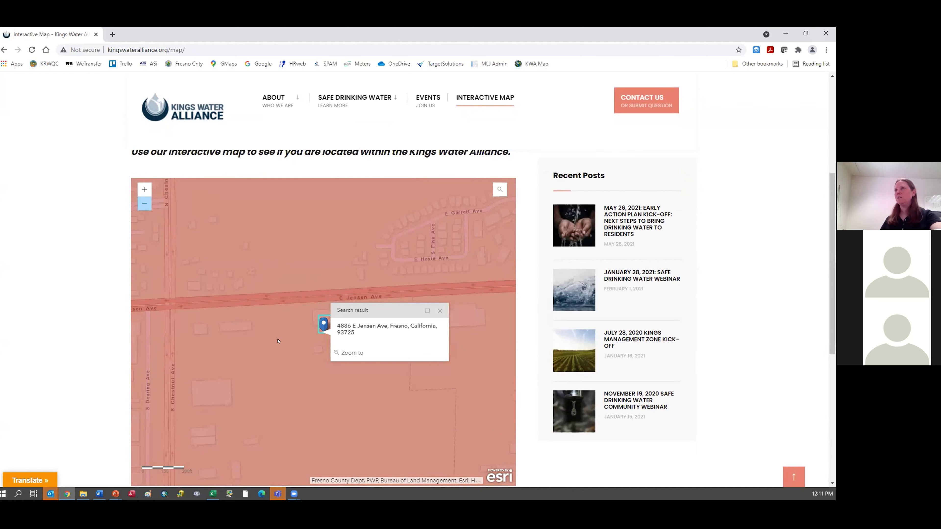
pyautogui.click(277, 343)
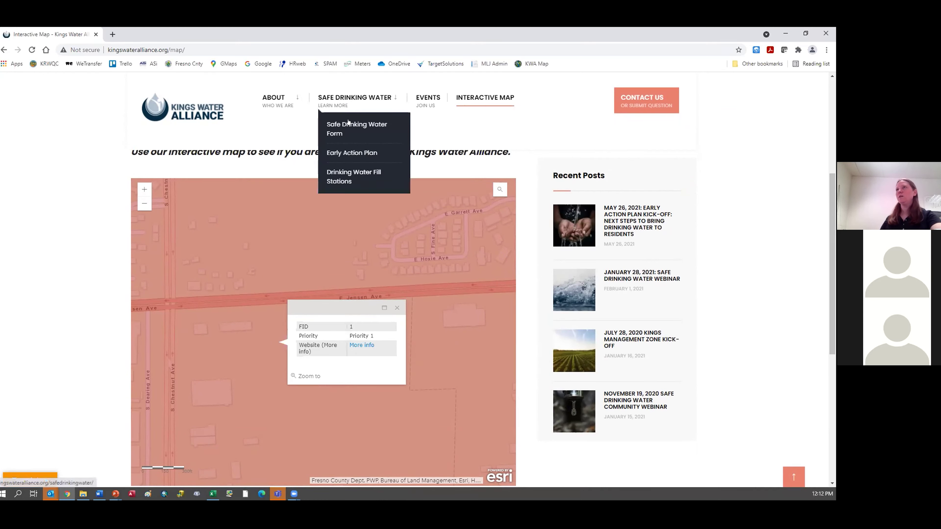
# Step: Return to the Safe Drinking Water Form page and open the English SurveyMonkey form
pyautogui.click(348, 123)
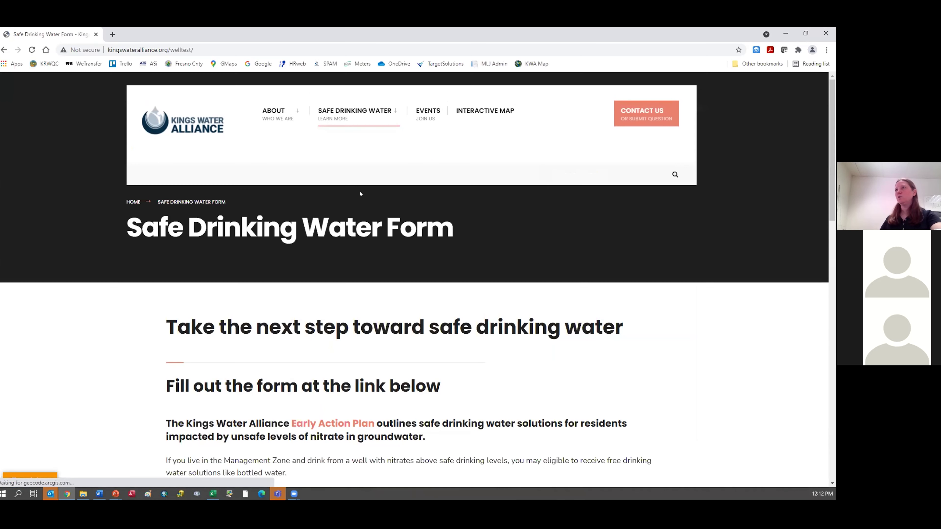
pyautogui.scroll(-10, 339, 233)
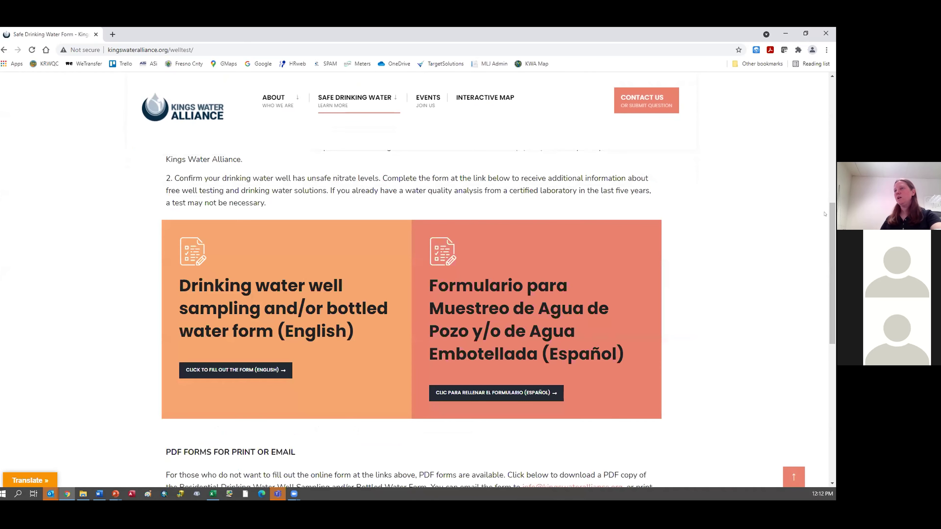
pyautogui.moveTo(831, 229); pyautogui.dragTo(831, 261)
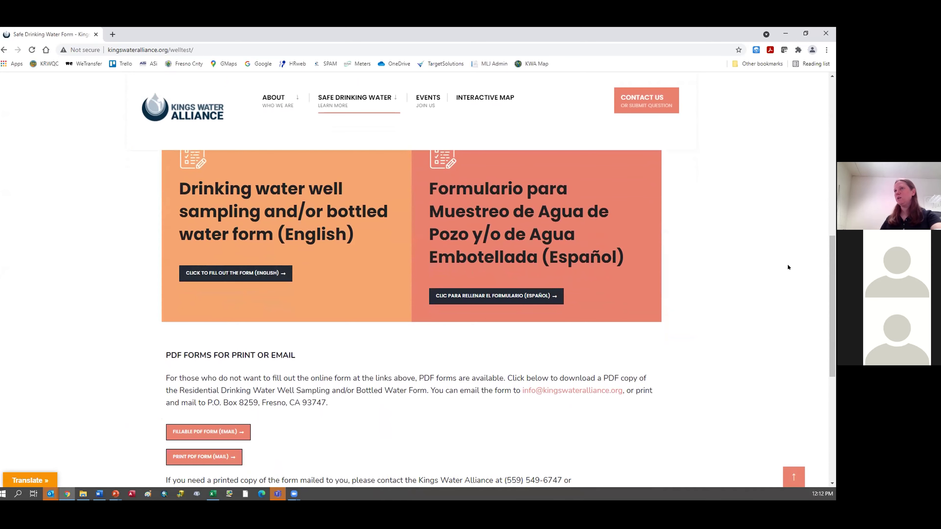
pyautogui.moveTo(828, 256); pyautogui.dragTo(830, 289)
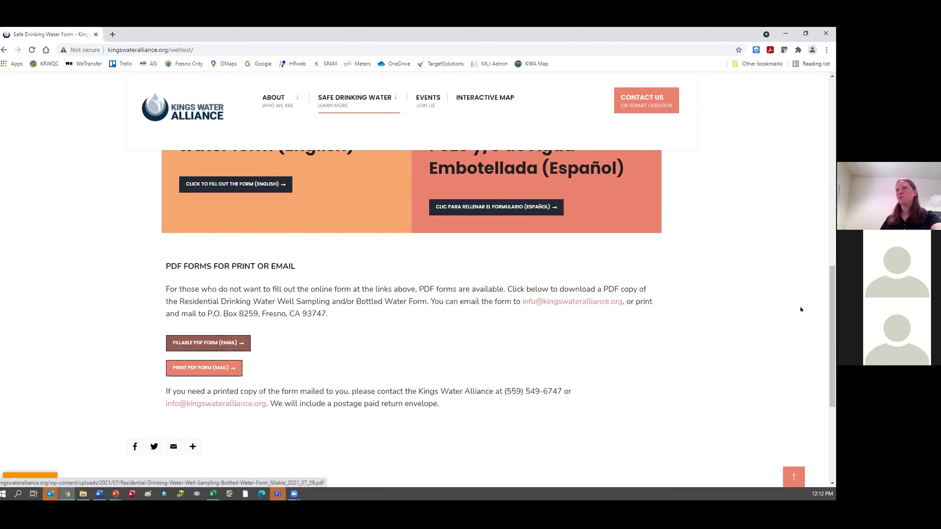
pyautogui.scroll(4, 200, 352)
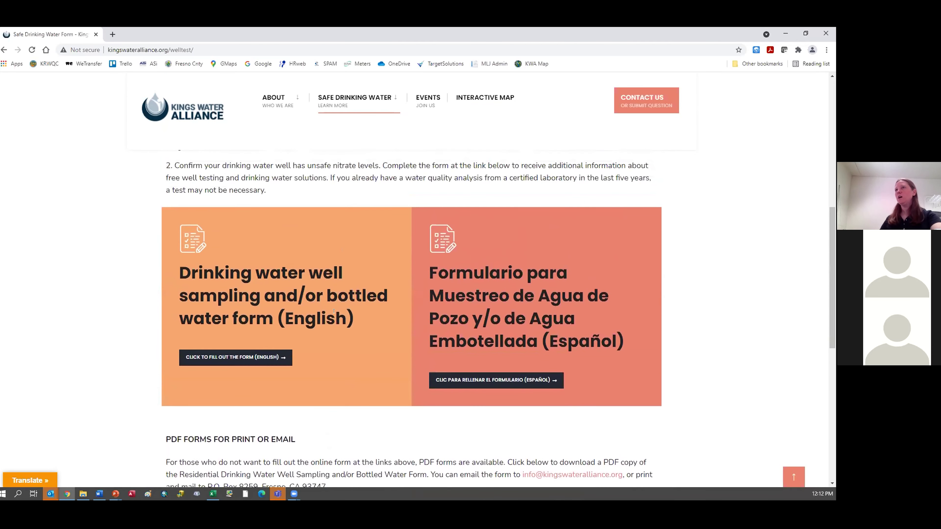
pyautogui.click(200, 357)
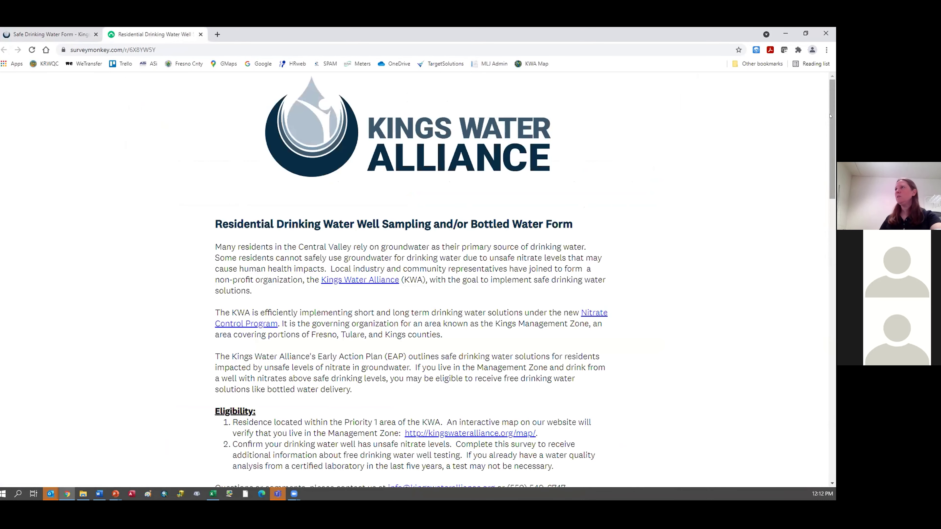
pyautogui.scroll(-1, 829, 123)
pyautogui.scroll(-3, 829, 138)
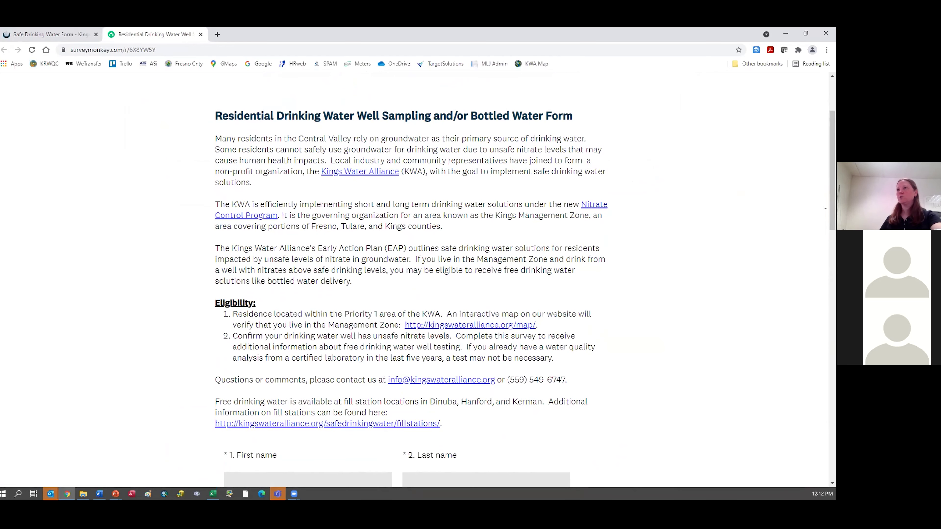
pyautogui.scroll(-1, 830, 185)
pyautogui.scroll(-1, 831, 185)
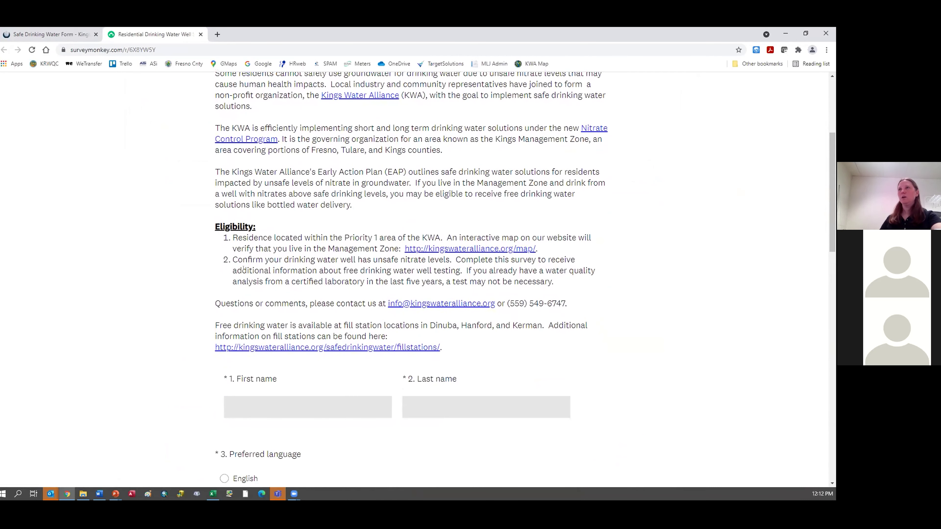
pyautogui.scroll(-3, 828, 187)
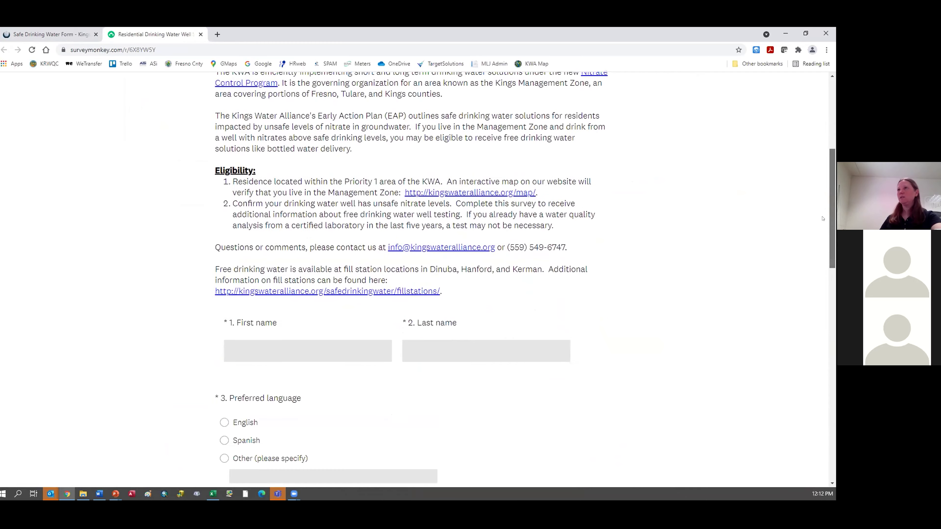
pyautogui.scroll(-1, 825, 241)
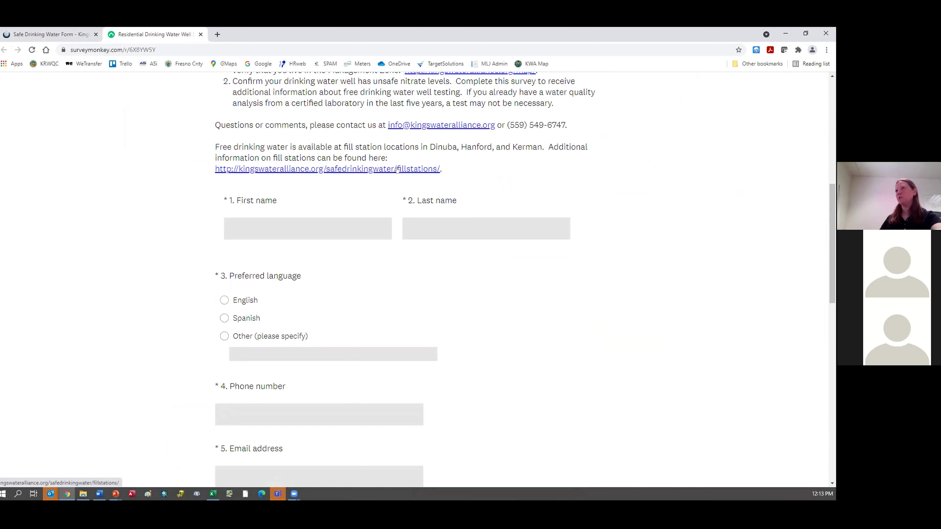
# Step: Enter the respondent's first and last name and choose English as preferred language
pyautogui.click(351, 221)
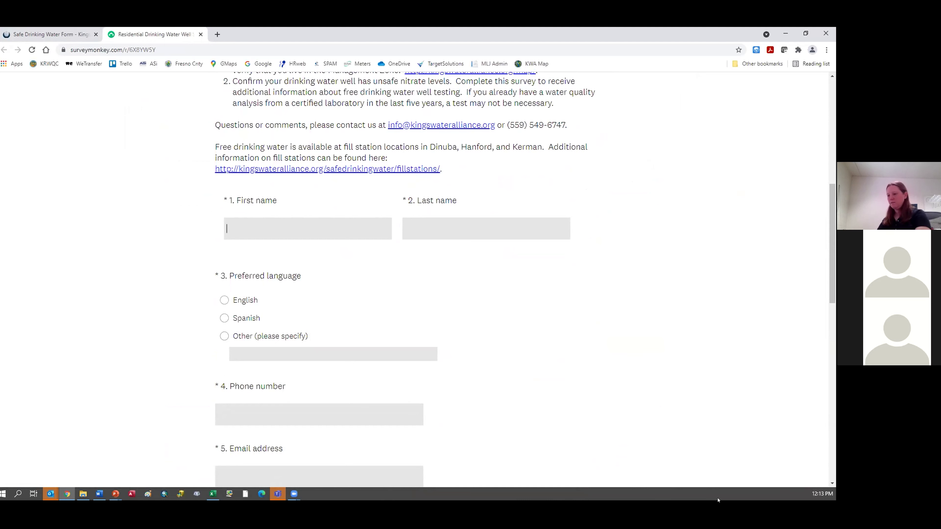
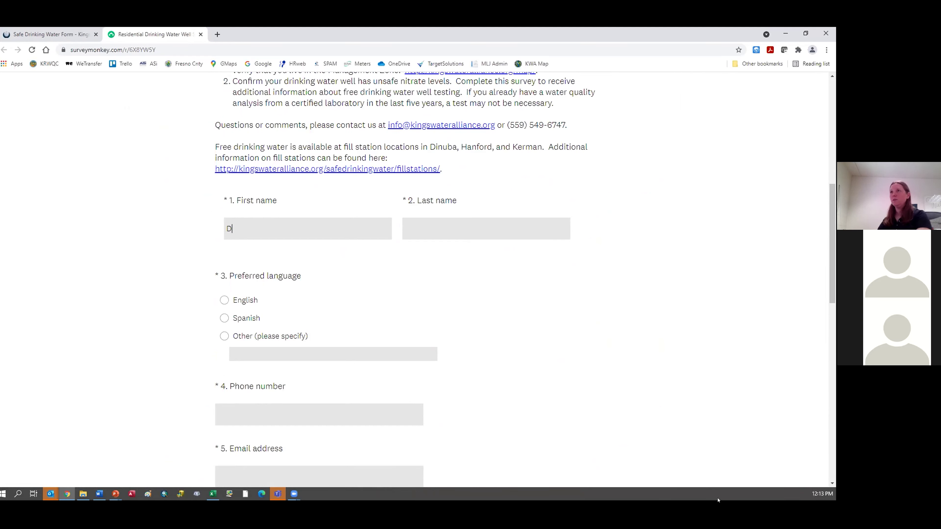
pyautogui.press('Tab')
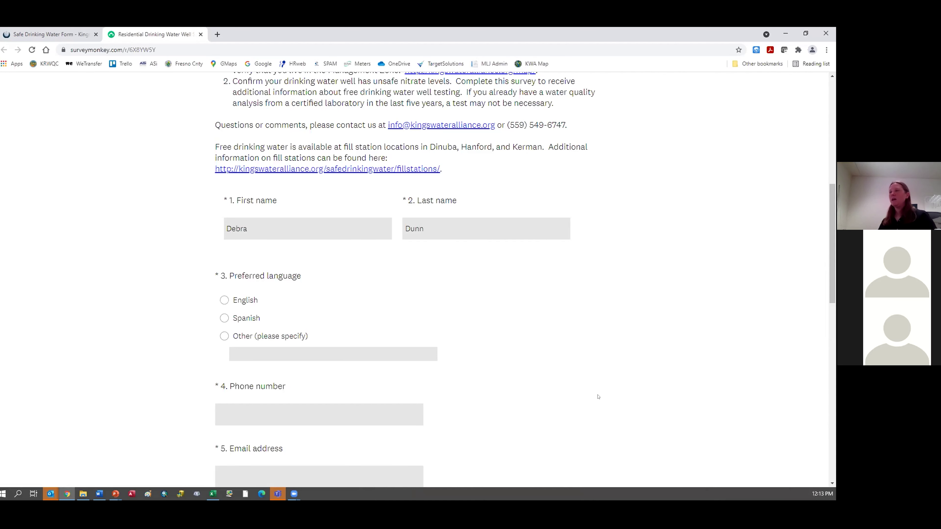
pyautogui.scroll(-3, 825, 277)
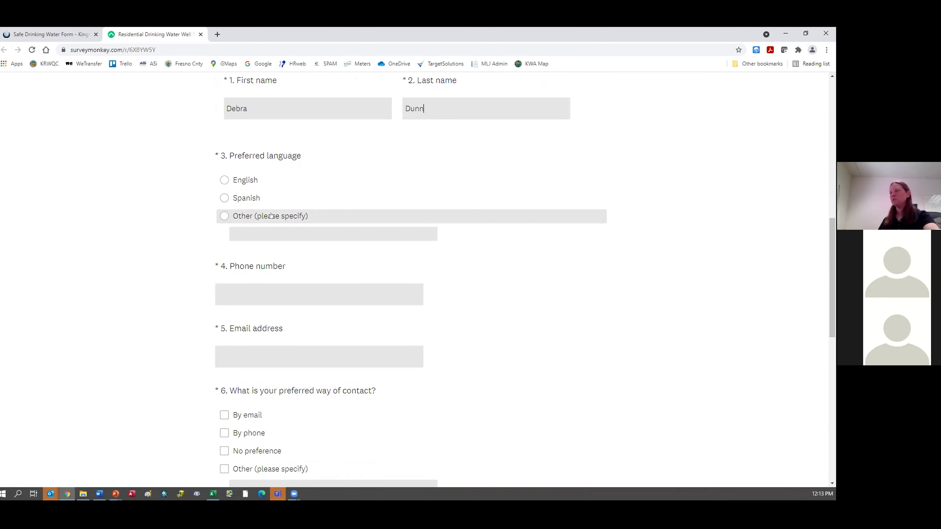
pyautogui.click(240, 183)
# Step: Enter the phone number and e-mail address, and tick By email as preferred contact
pyautogui.scroll(-1, 293, 107)
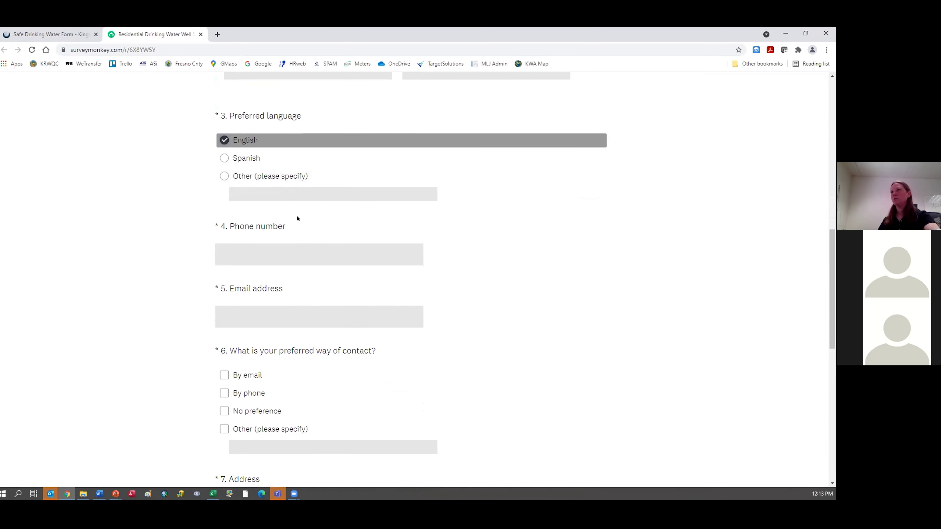
pyautogui.click(293, 249)
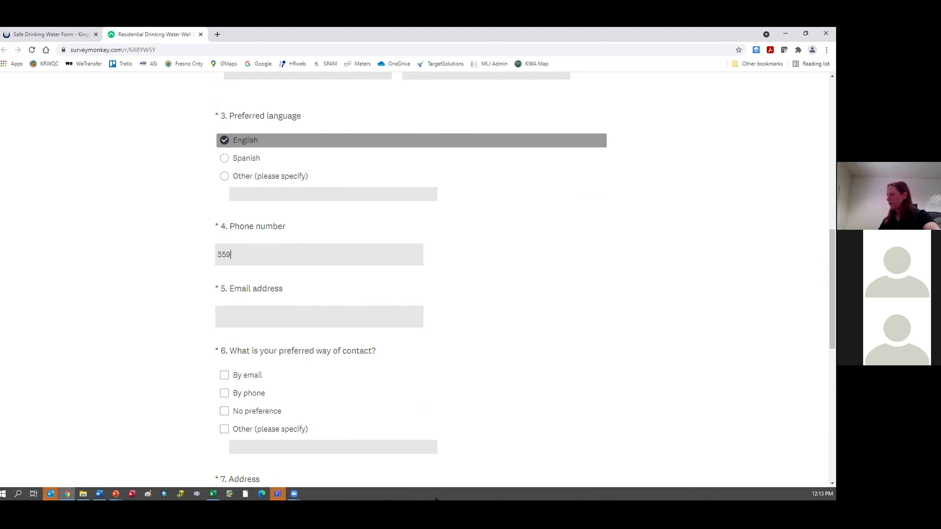
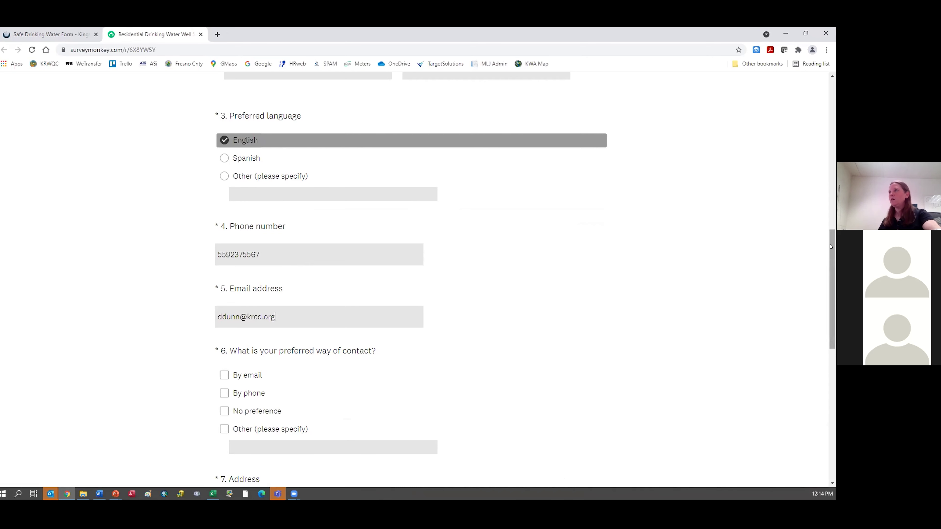
pyautogui.scroll(-4, 787, 299)
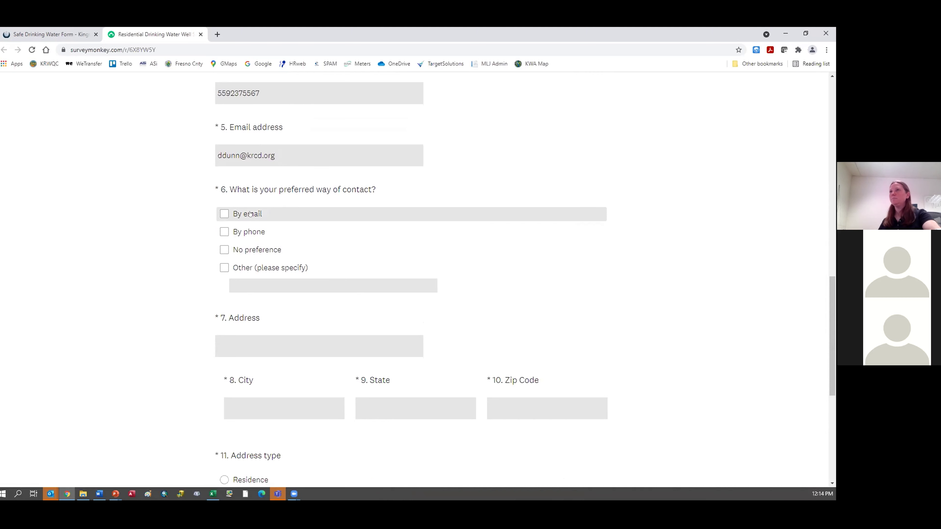
pyautogui.click(283, 214)
# Step: Fill in the street address, city, state and zip code fields
pyautogui.click(286, 350)
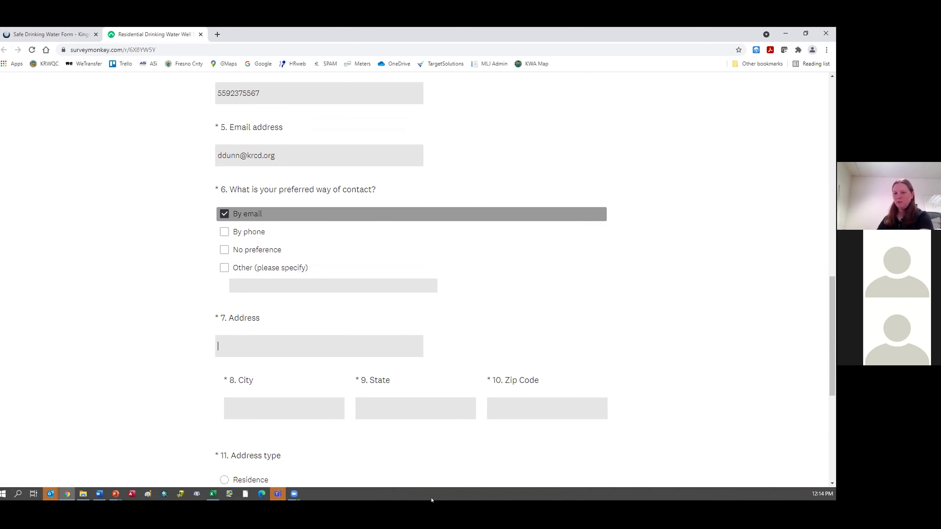
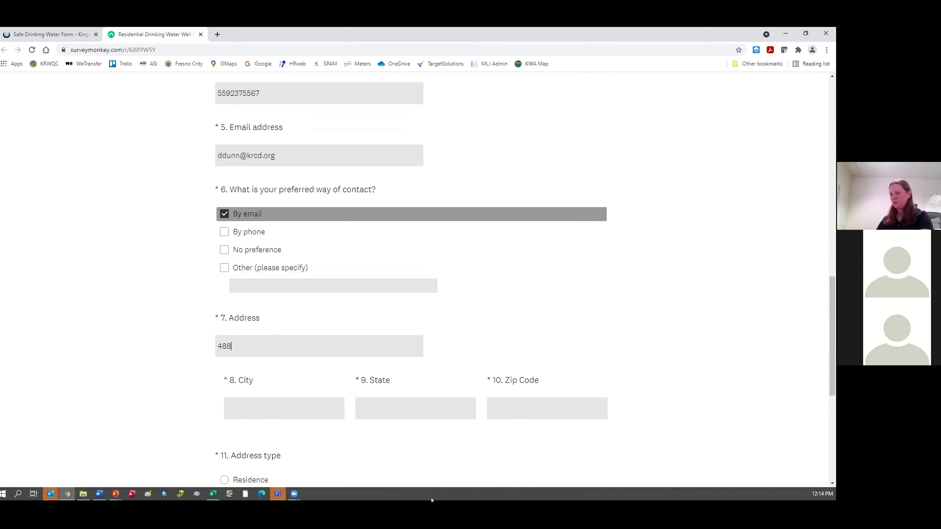
pyautogui.press('Tab')
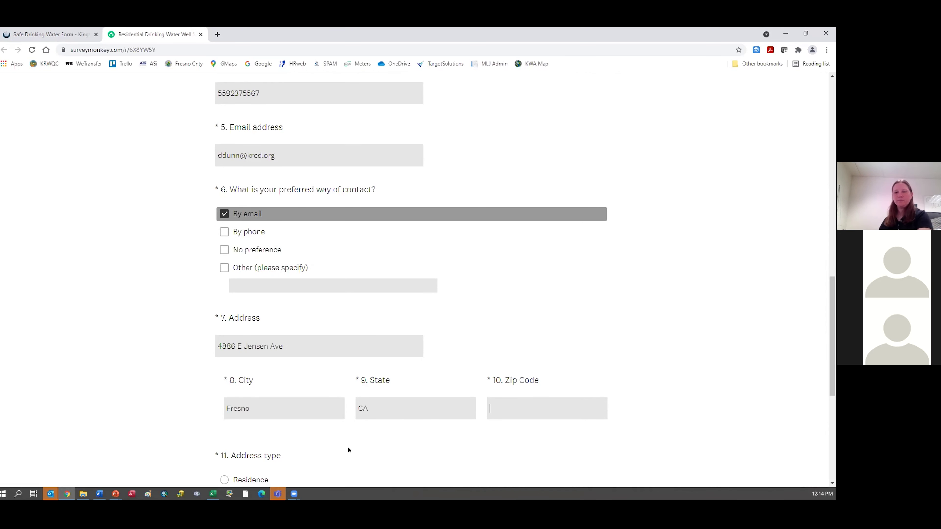
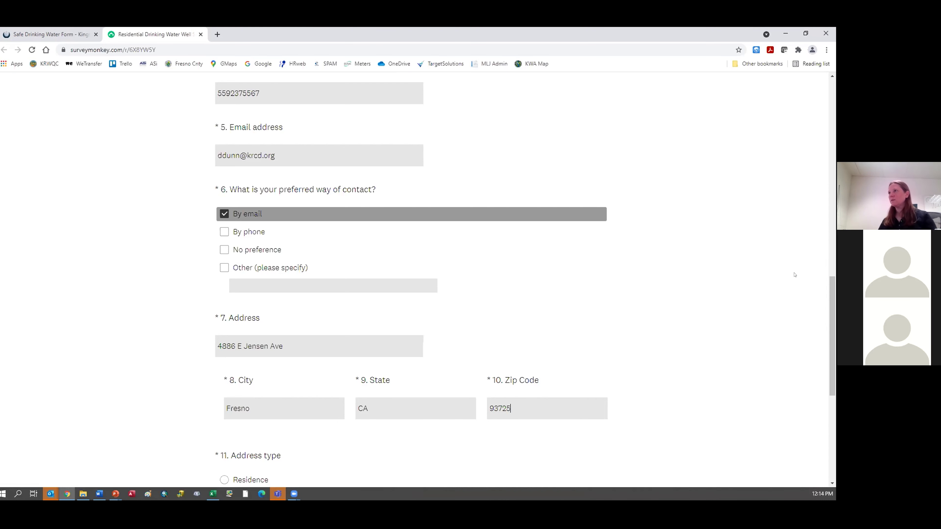
# Step: Set the Chrome page zoom to 150% for the survey
pyautogui.click(827, 50)
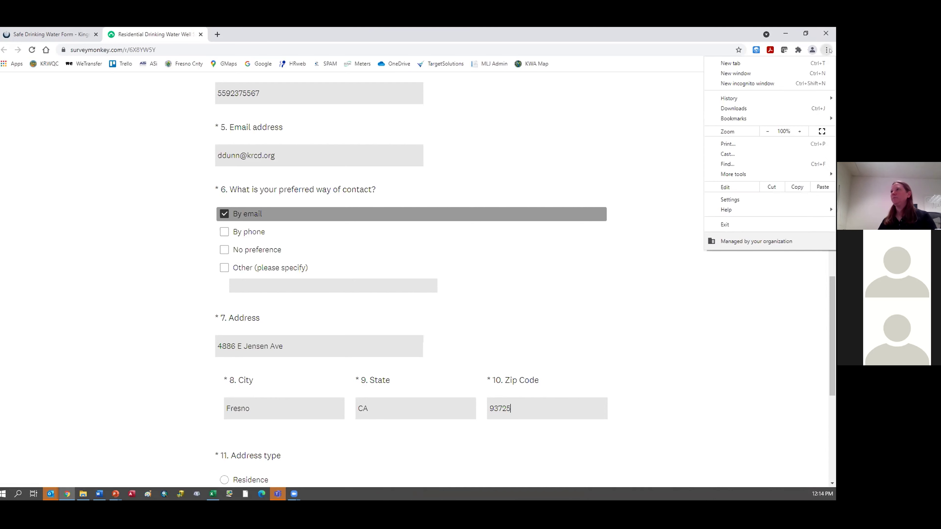
pyautogui.click(800, 131)
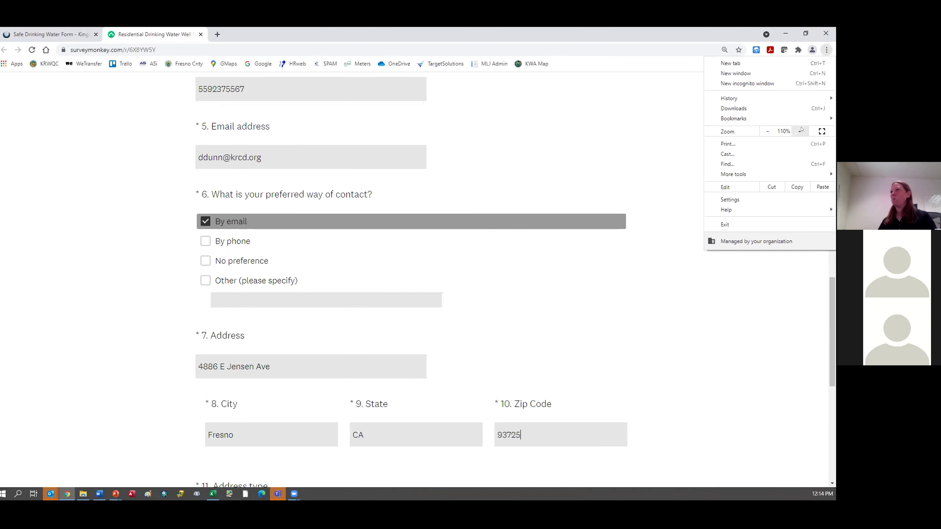
pyautogui.click(801, 131)
pyautogui.click(800, 131)
pyautogui.click(801, 132)
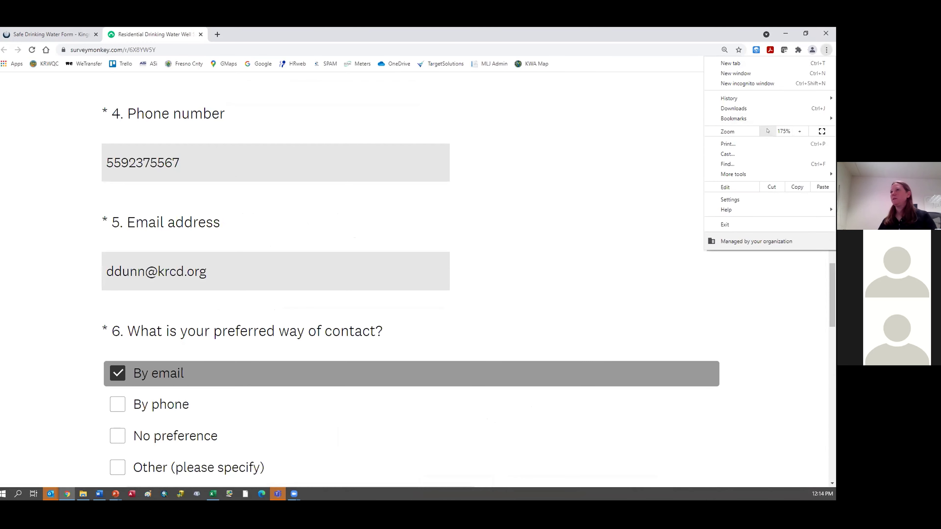
pyautogui.click(767, 131)
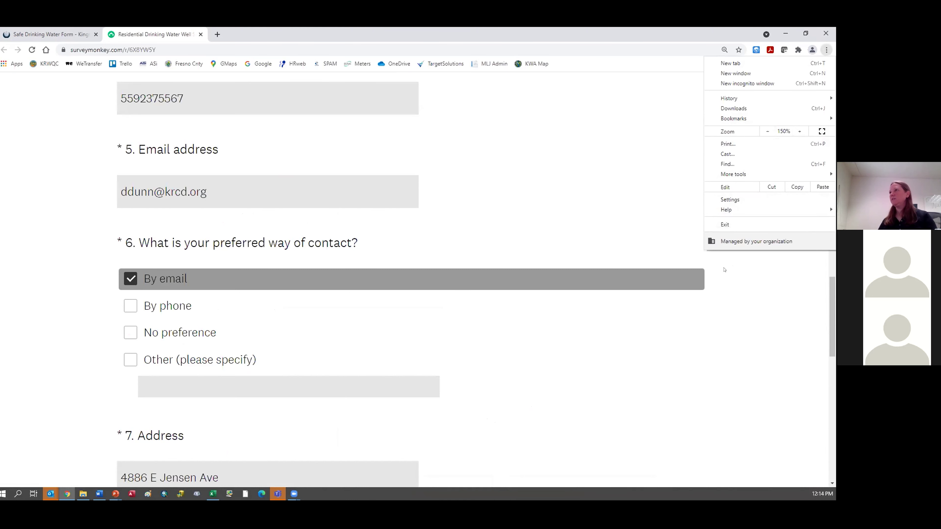
pyautogui.click(789, 283)
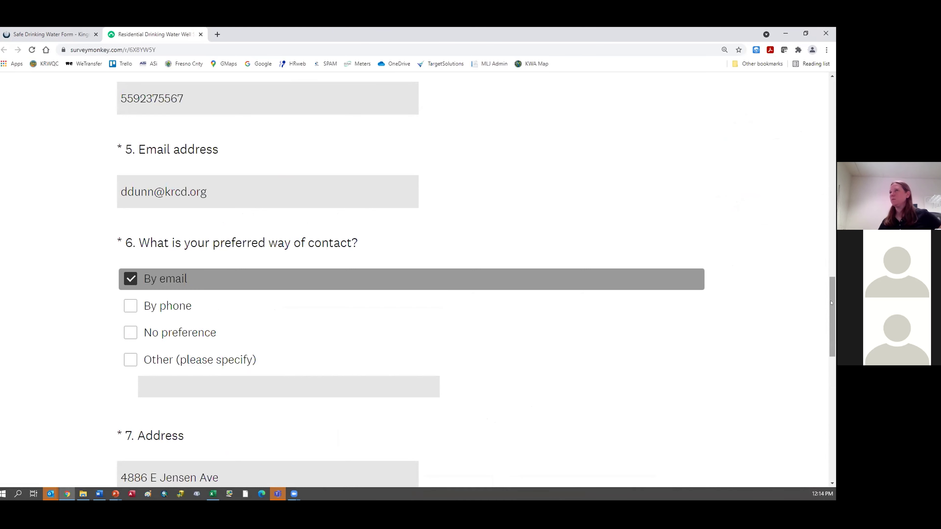
pyautogui.moveTo(831, 303); pyautogui.dragTo(831, 373)
pyautogui.scroll(-2, 321, 172)
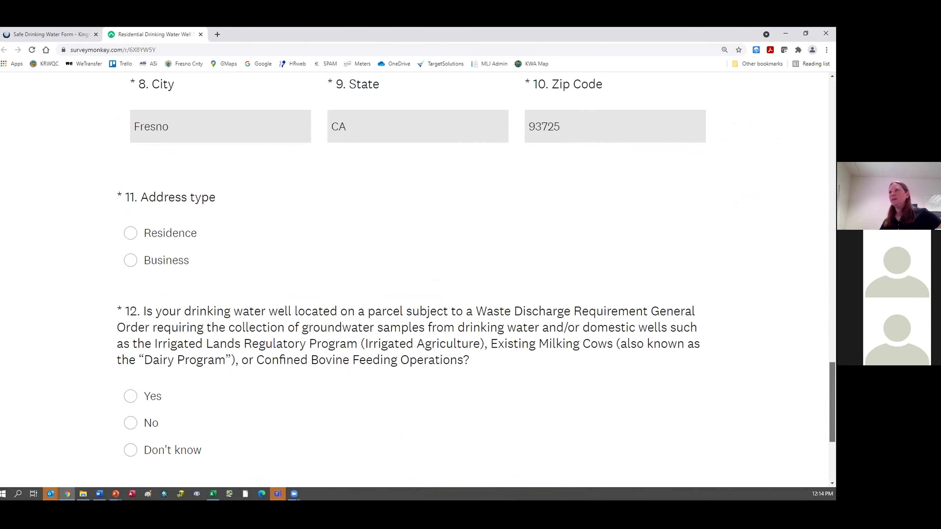
# Step: Mark the address type as Residence and answer No to the Waste Discharge Requirement question
pyautogui.scroll(3, 321, 172)
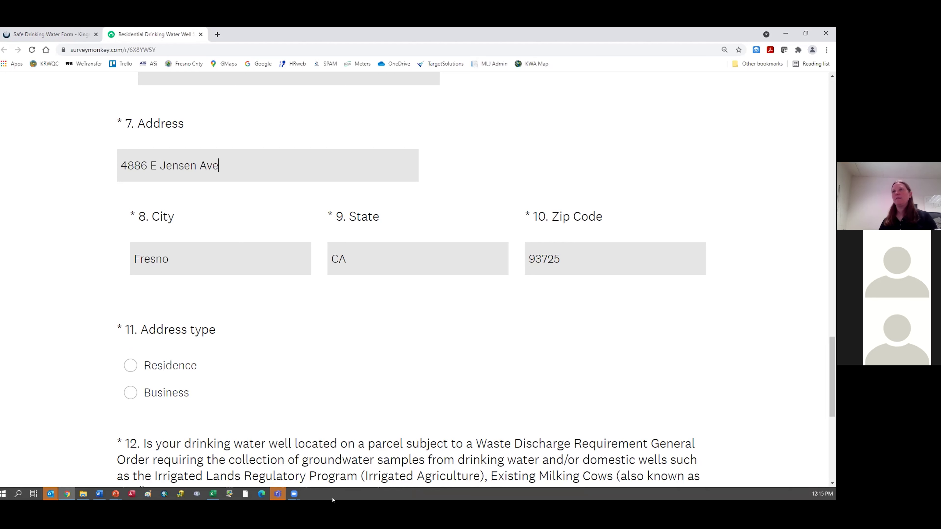
pyautogui.click(182, 366)
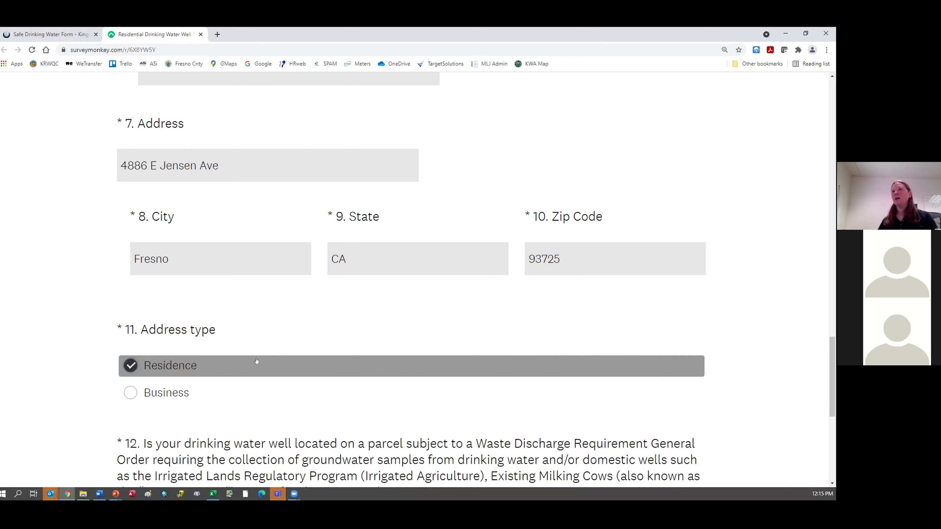
pyautogui.moveTo(828, 343); pyautogui.dragTo(829, 387)
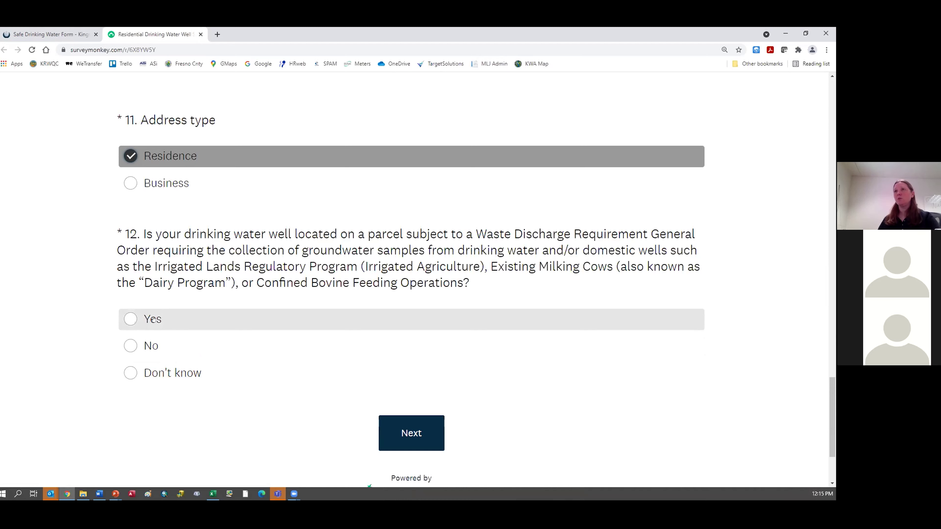
pyautogui.click(151, 345)
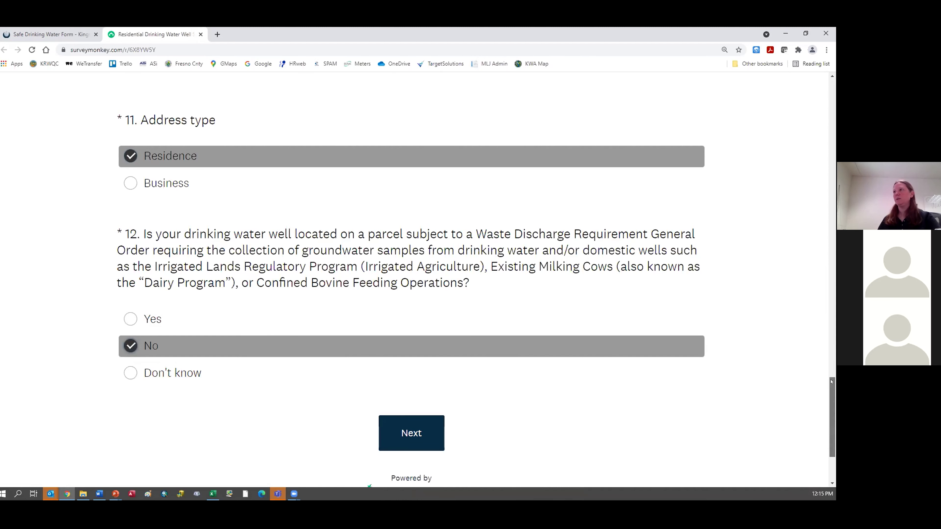
pyautogui.scroll(-3, 832, 382)
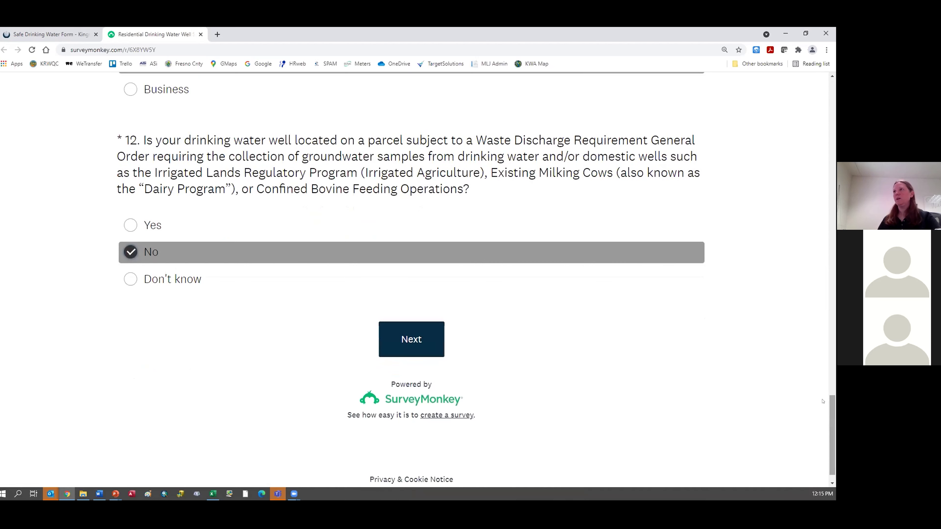
# Step: Go to the next page, answer Rent to question 13, and advance to question 14
pyautogui.click(411, 336)
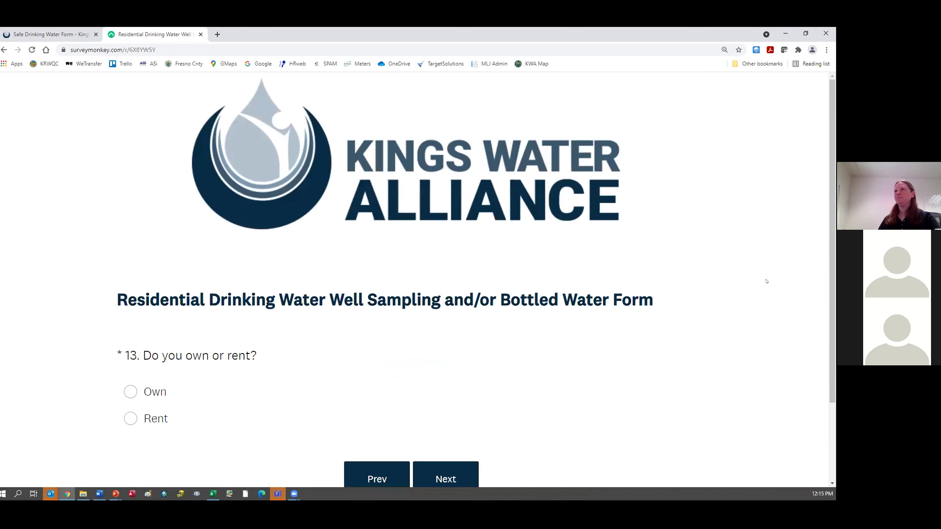
pyautogui.scroll(-3, 741, 283)
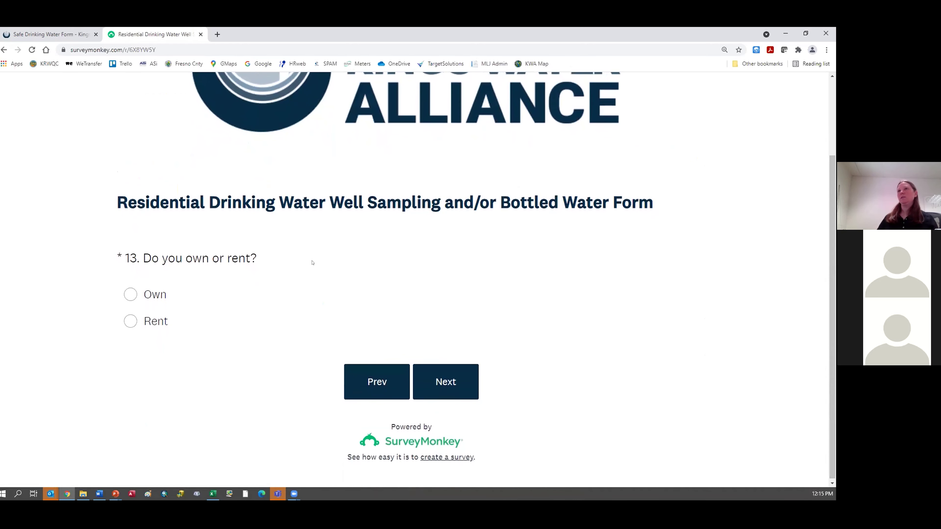
pyautogui.click(146, 319)
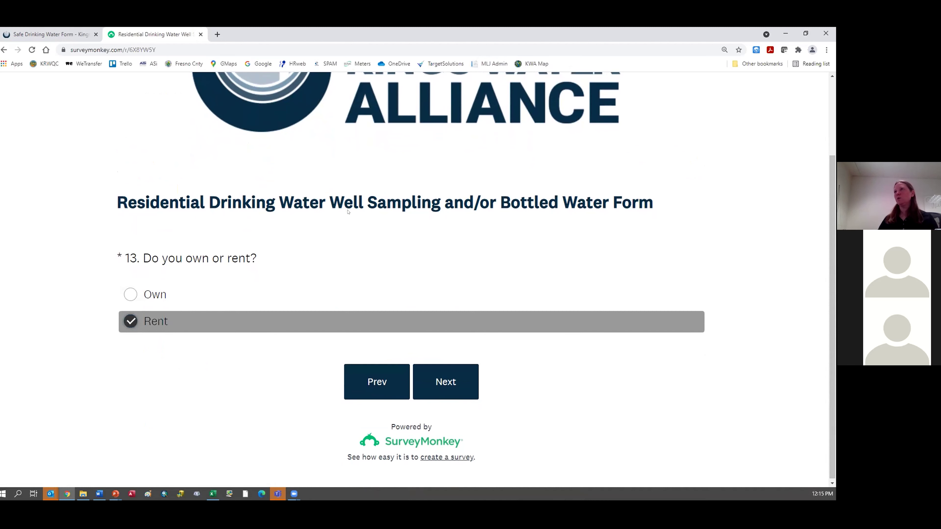
pyautogui.click(446, 383)
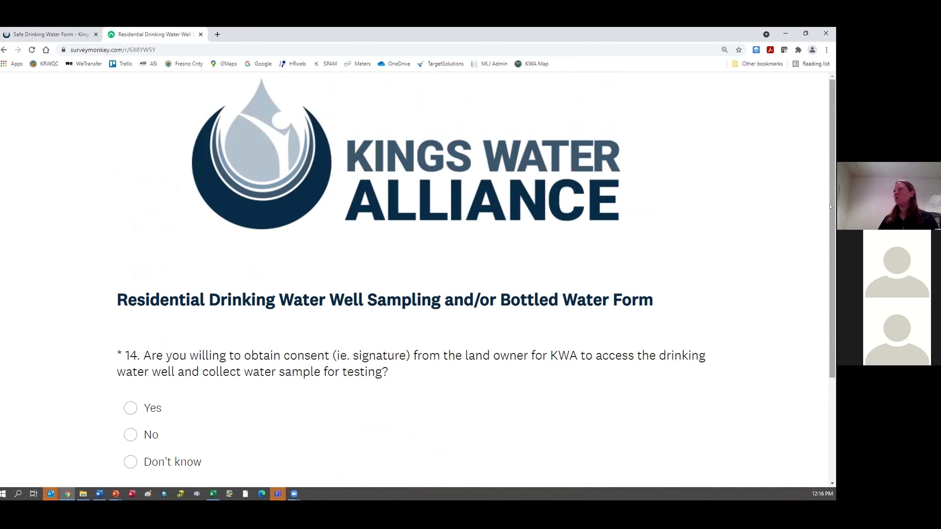
pyautogui.scroll(-3, 439, 306)
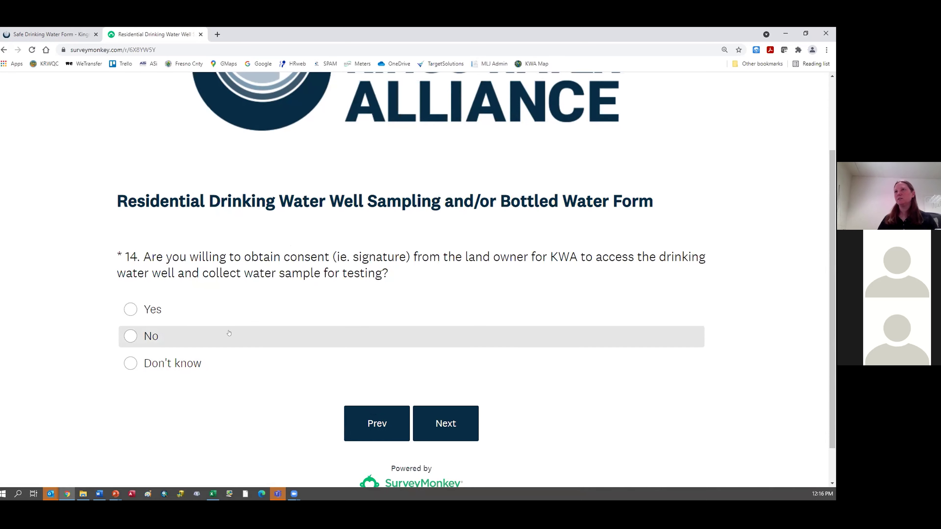
# Step: Go back to change question 13 to Own, then enter 4 household members and continue
pyautogui.click(369, 418)
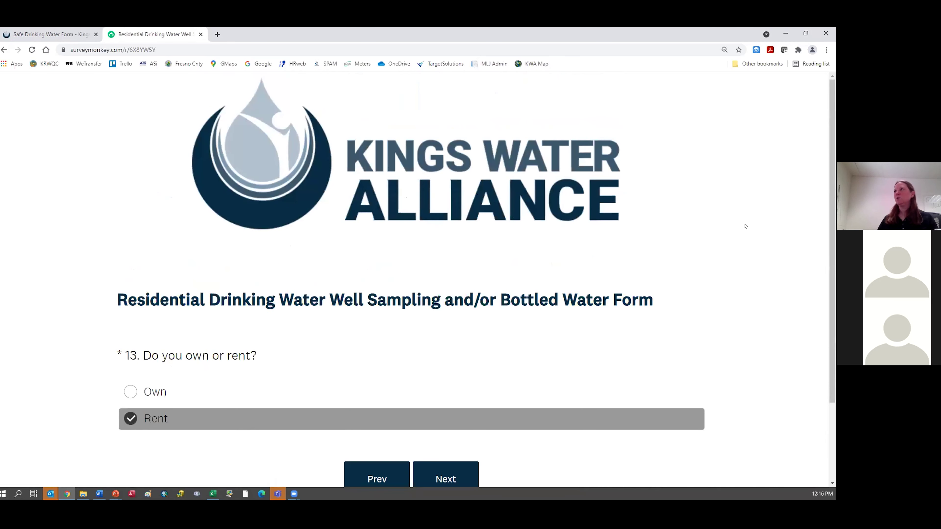
pyautogui.scroll(-3, 241, 186)
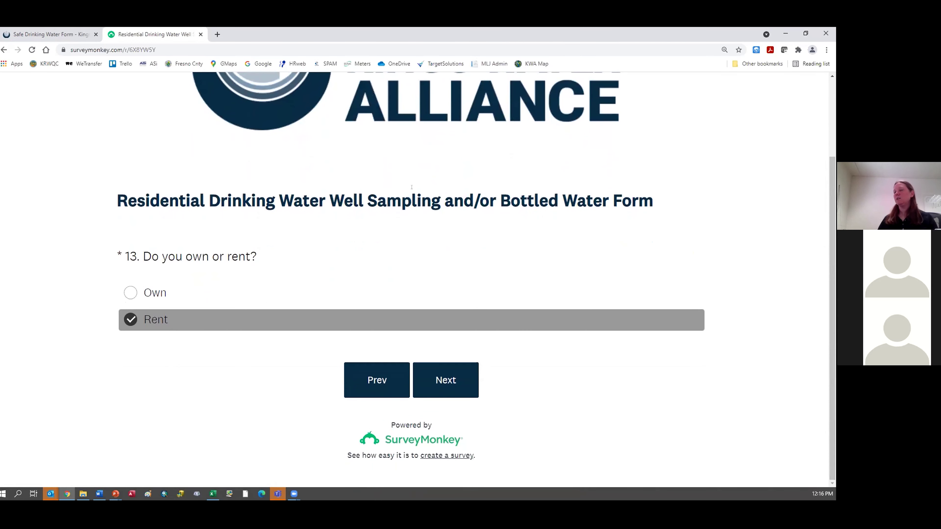
pyautogui.click(152, 291)
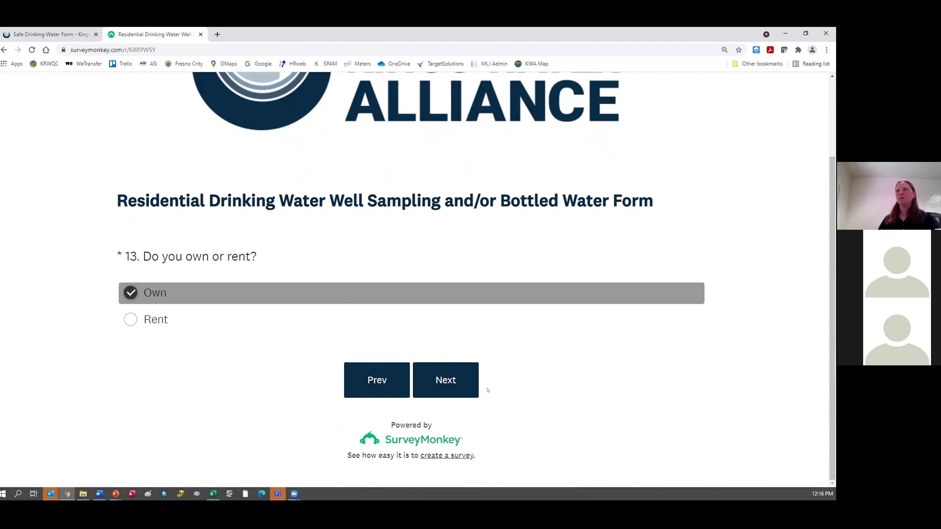
pyautogui.click(448, 381)
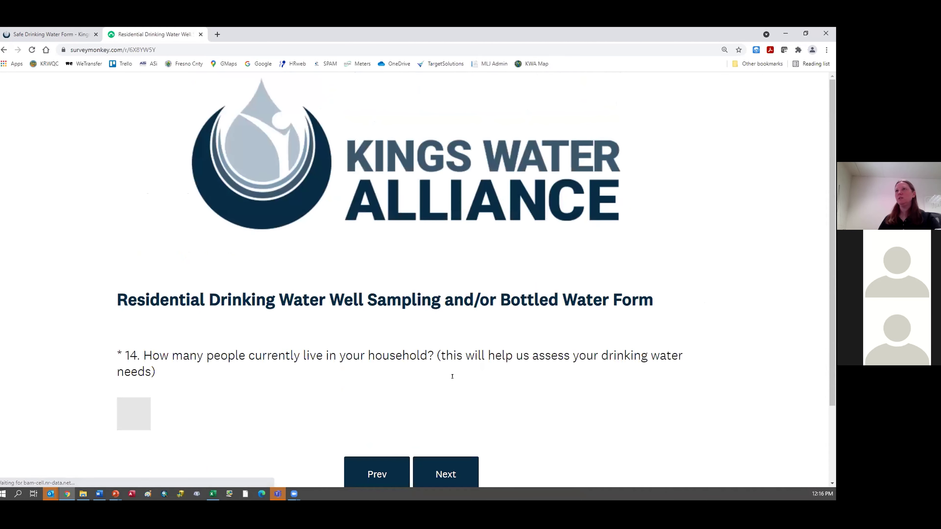
pyautogui.scroll(-3, 256, 255)
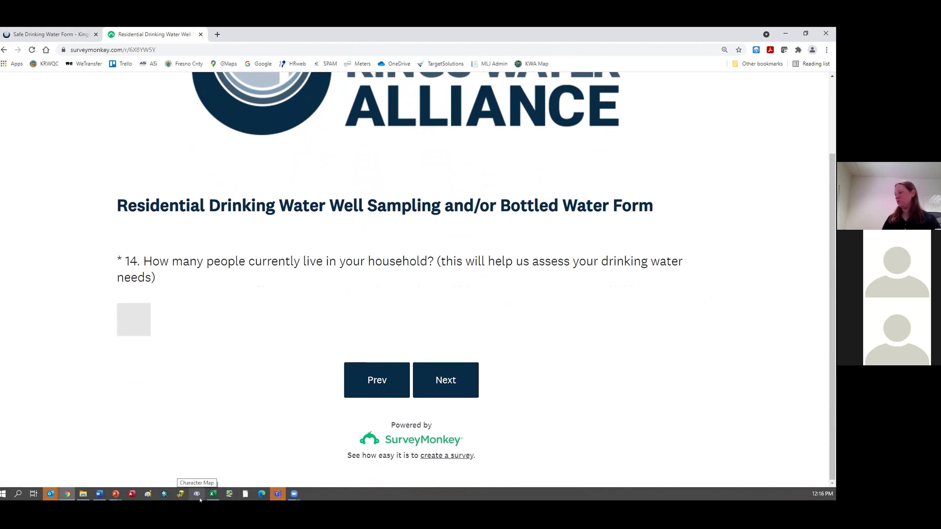
pyautogui.write('4')
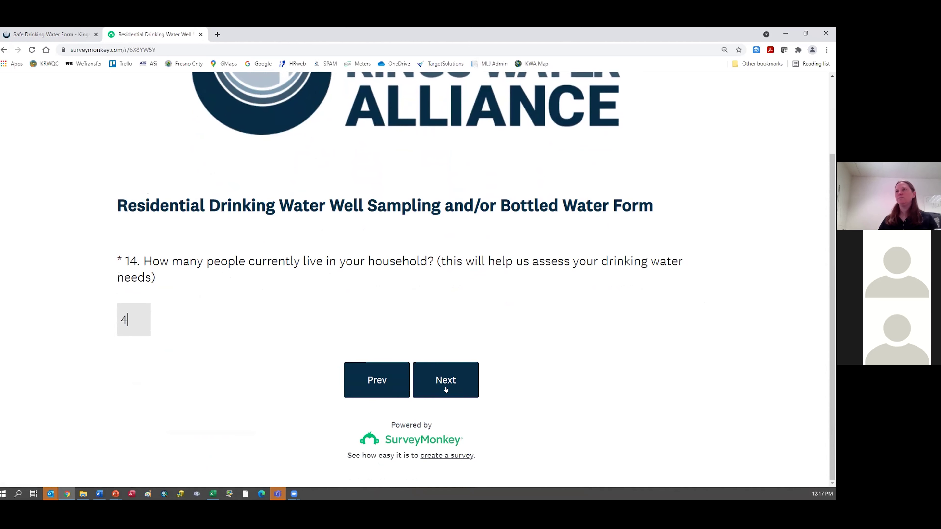
pyautogui.click(446, 389)
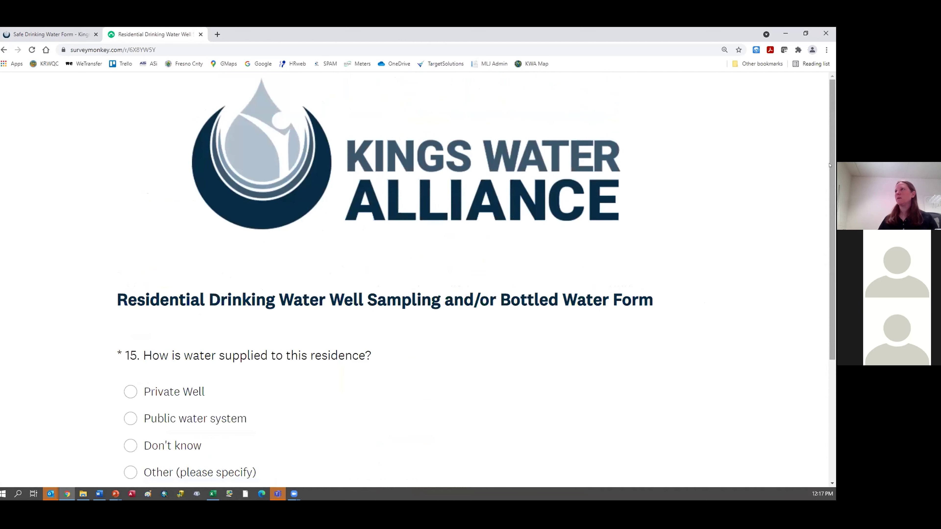
# Step: Answer Public water system for question 15 and advance to question 16
pyautogui.scroll(-3, 466, 158)
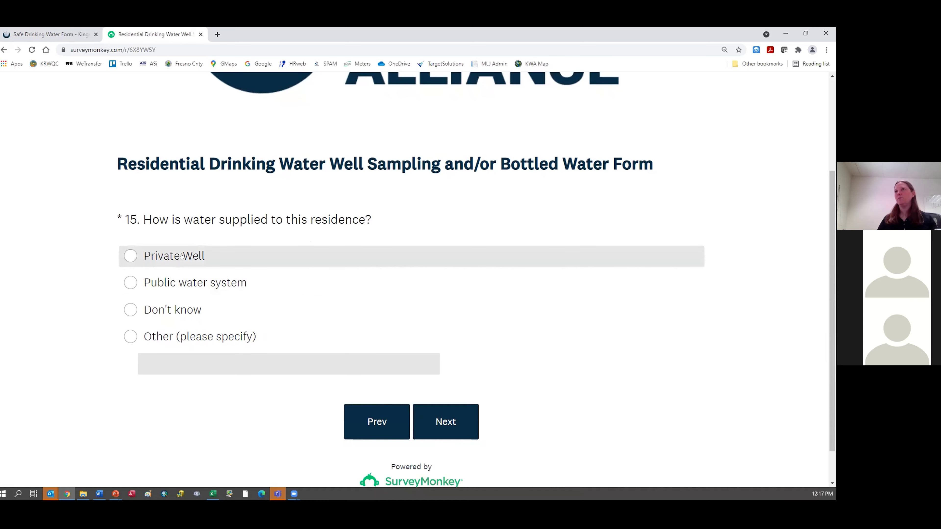
pyautogui.click(201, 278)
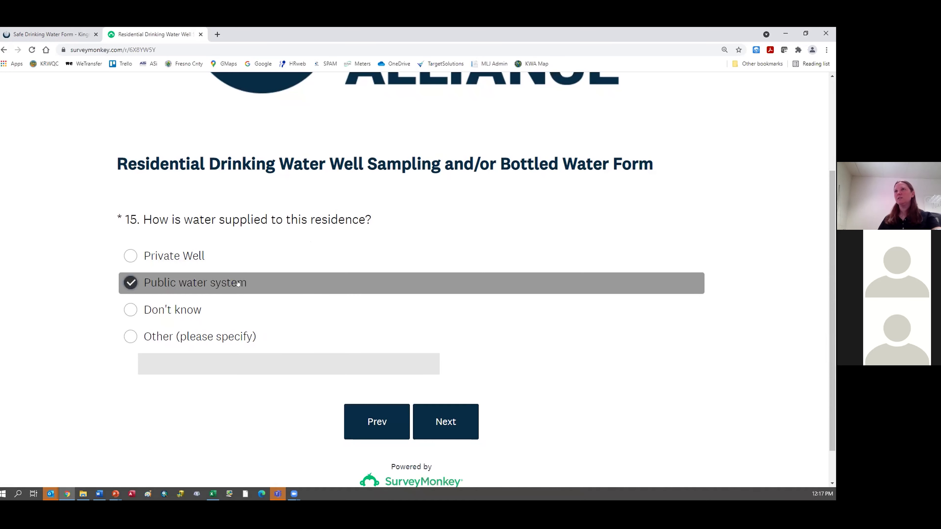
pyautogui.click(438, 417)
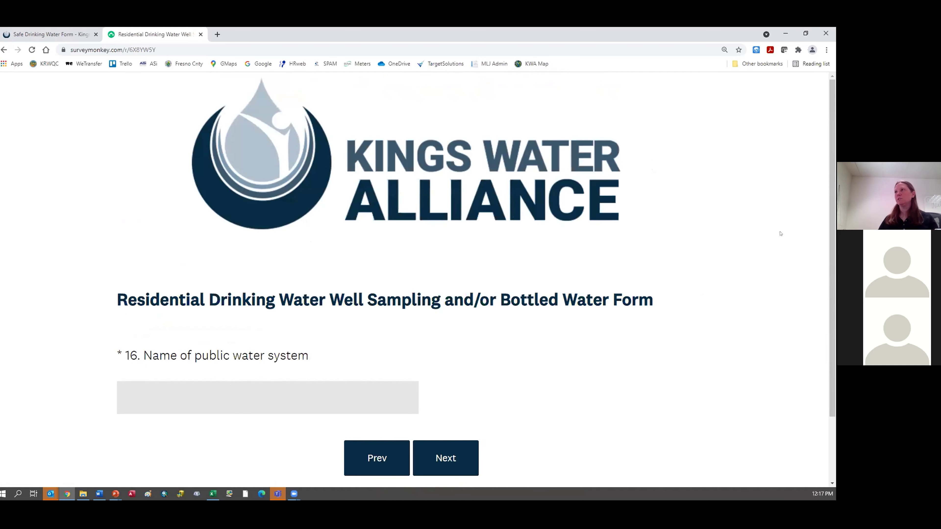
pyautogui.scroll(-1, 501, 277)
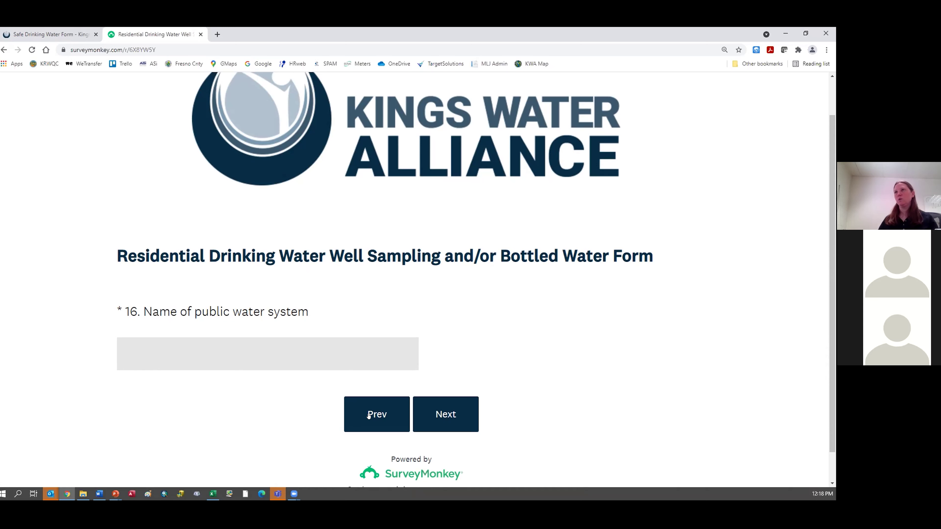
# Step: Go back and change the water supply answer to Private Well
pyautogui.click(369, 415)
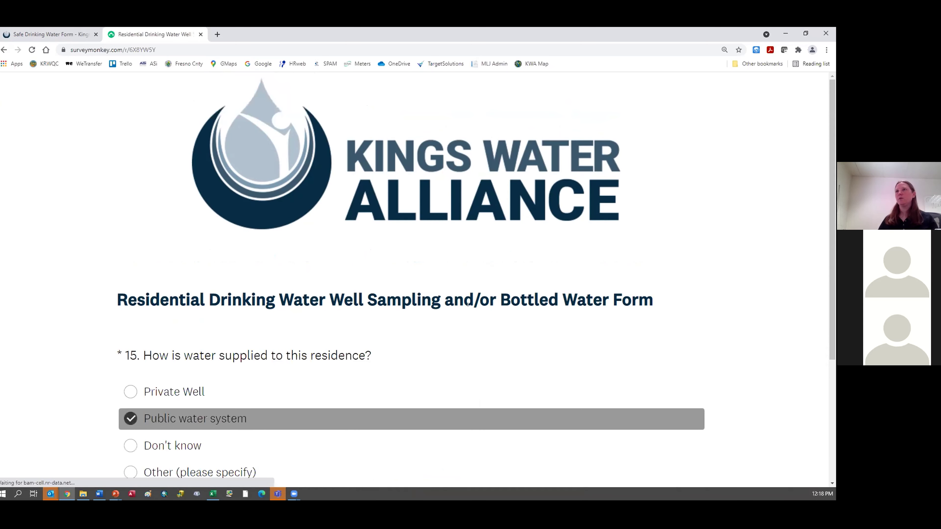
pyautogui.scroll(-3, 704, 179)
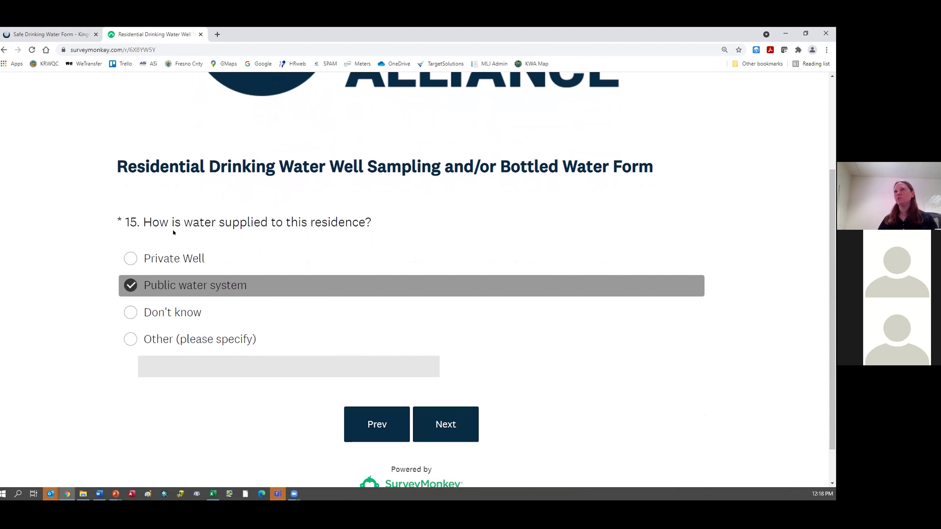
pyautogui.click(150, 259)
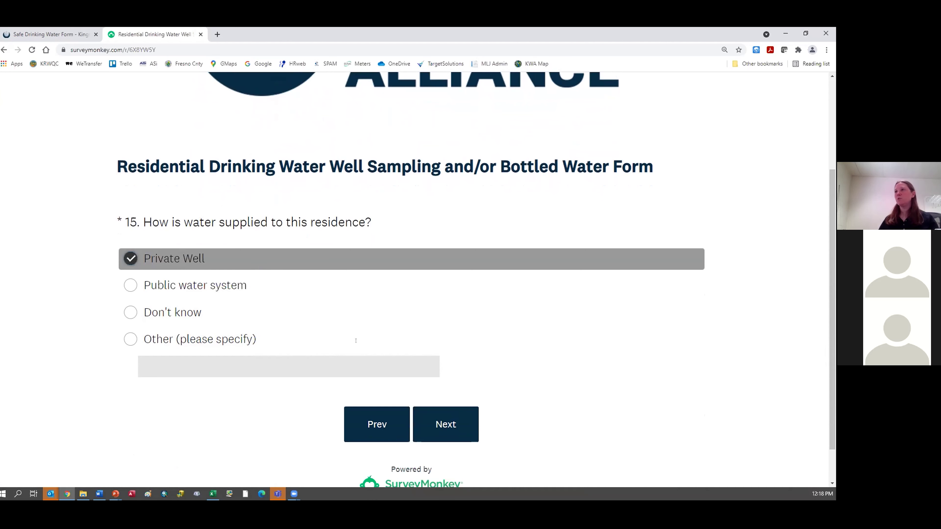
pyautogui.click(445, 422)
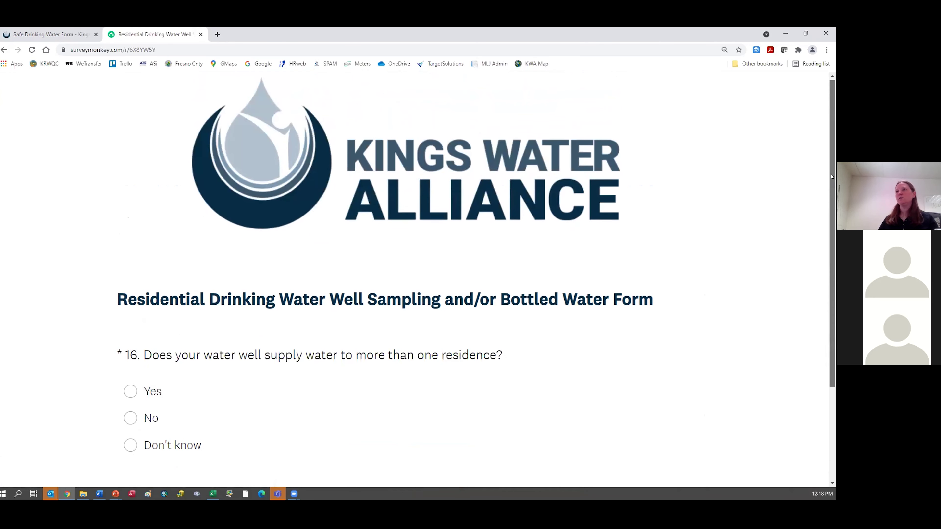
# Step: Answer Yes that the well serves more than one residence
pyautogui.scroll(-3, 818, 193)
pyautogui.scroll(-1, 819, 243)
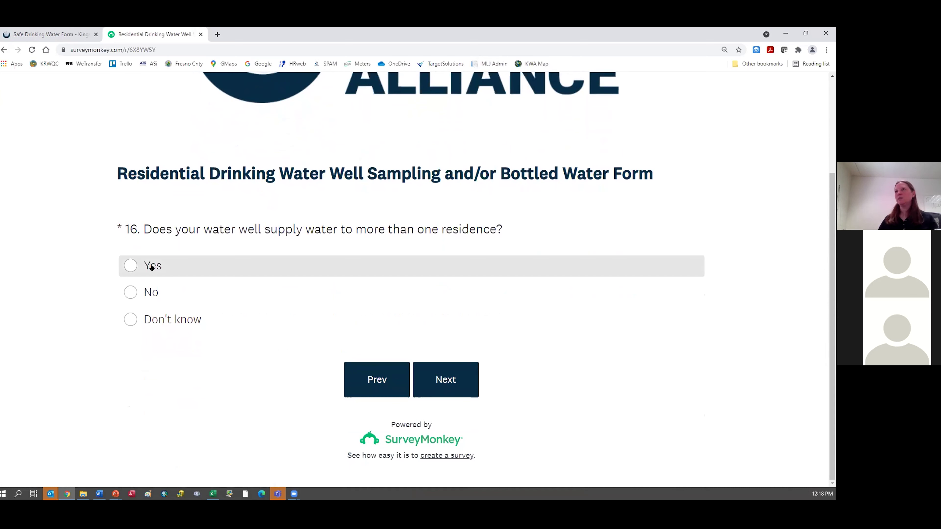
pyautogui.click(152, 268)
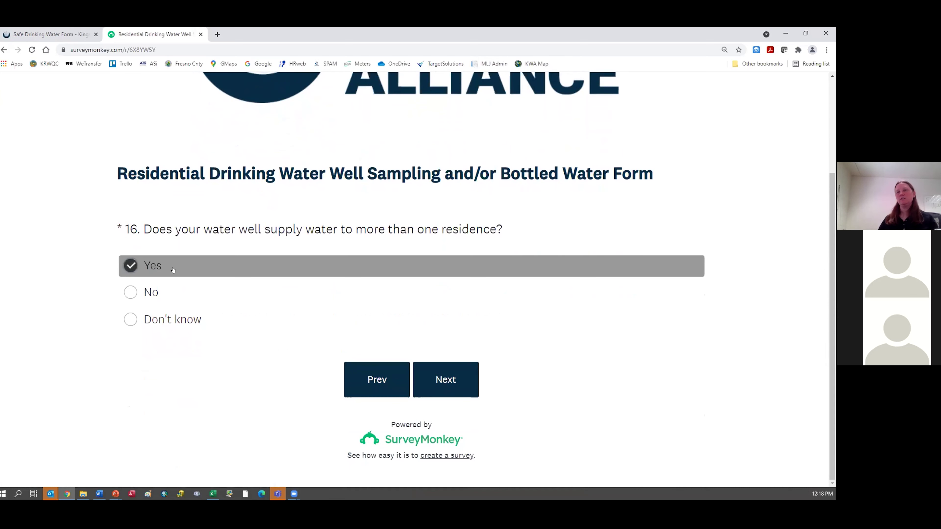
pyautogui.click(441, 387)
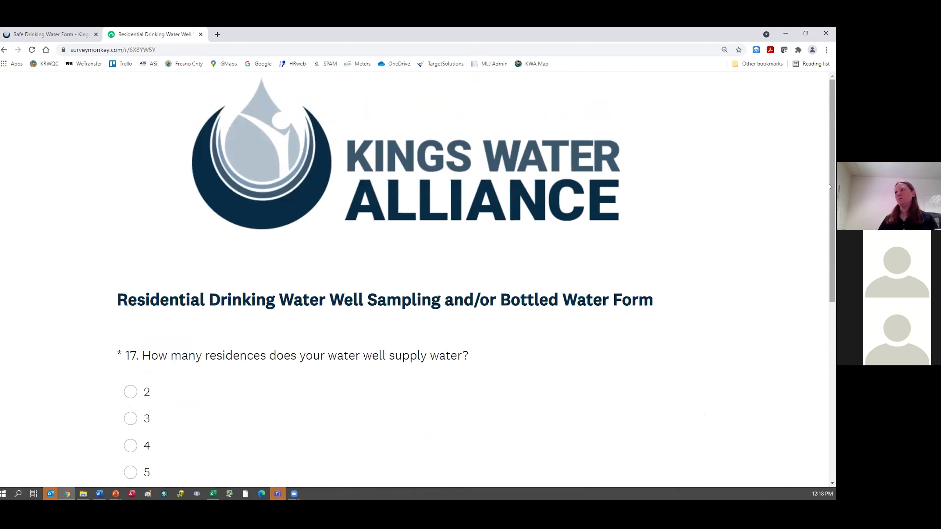
# Step: Answer that the well serves 3 residences, then return to the previous question
pyautogui.scroll(-4, 829, 186)
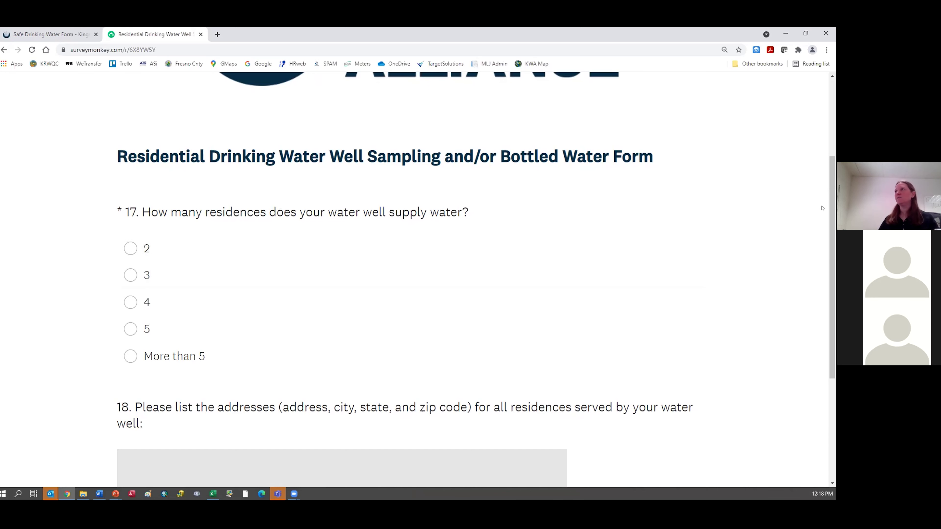
pyautogui.scroll(-2, 829, 209)
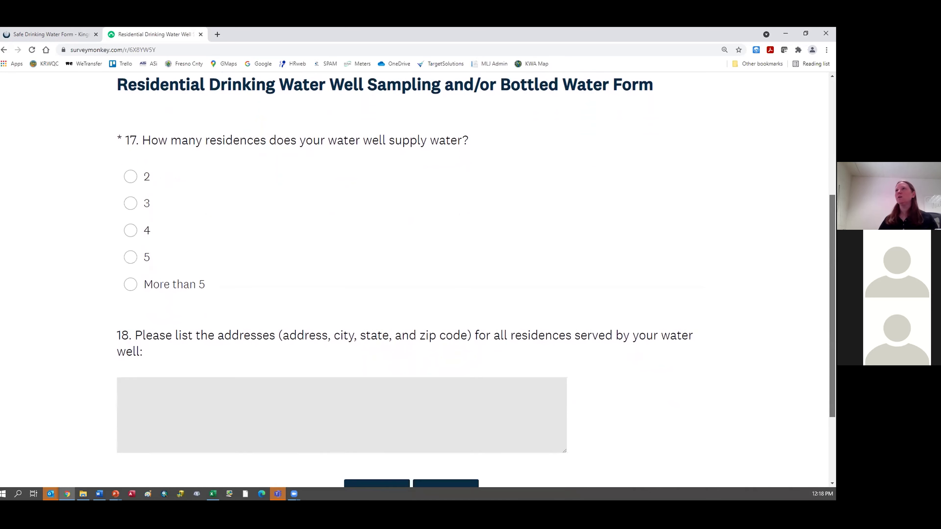
pyautogui.scroll(-1, 829, 209)
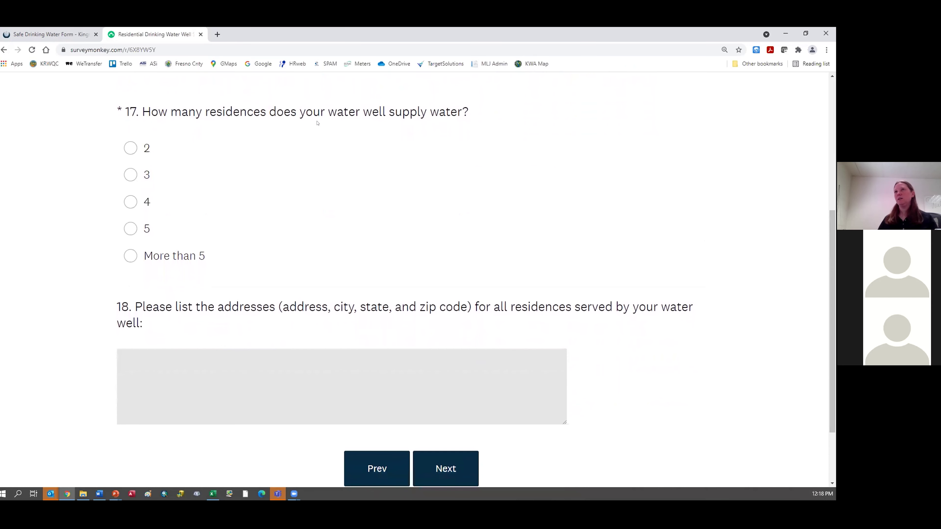
pyautogui.click(229, 367)
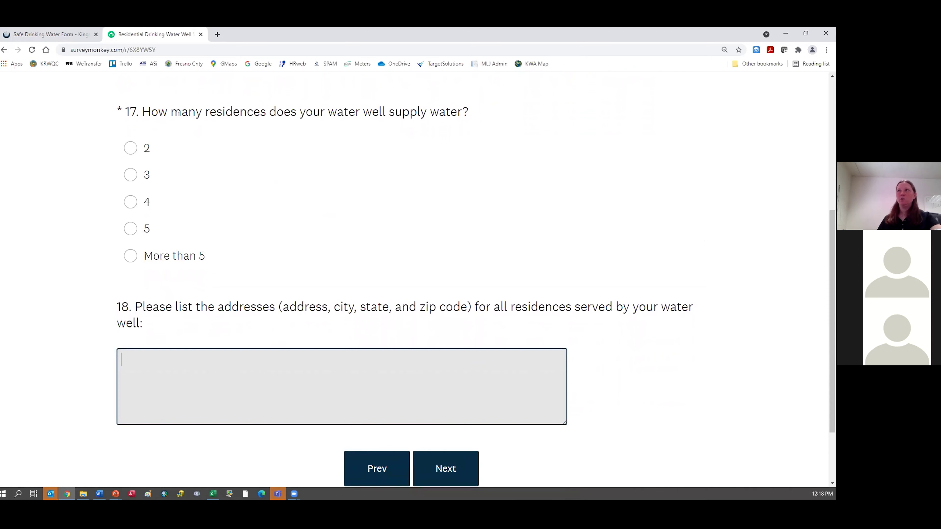
pyautogui.click(128, 176)
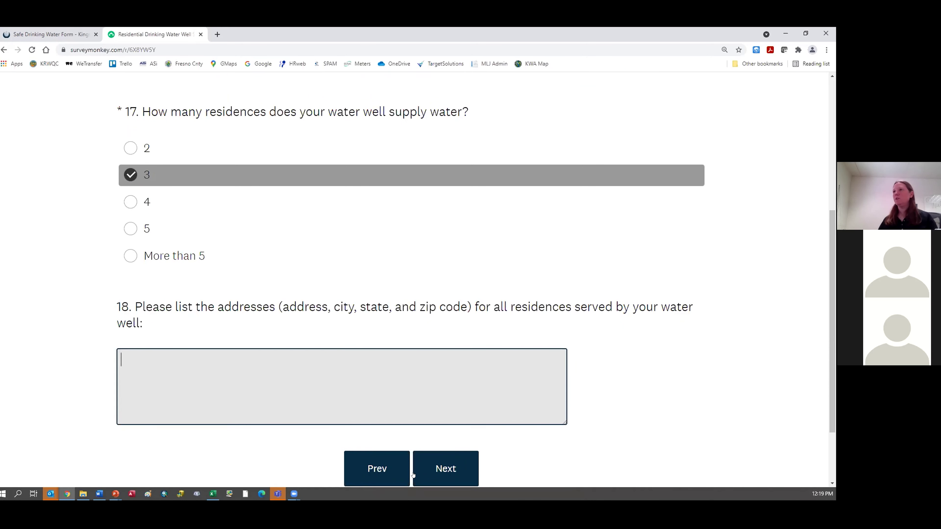
pyautogui.click(388, 468)
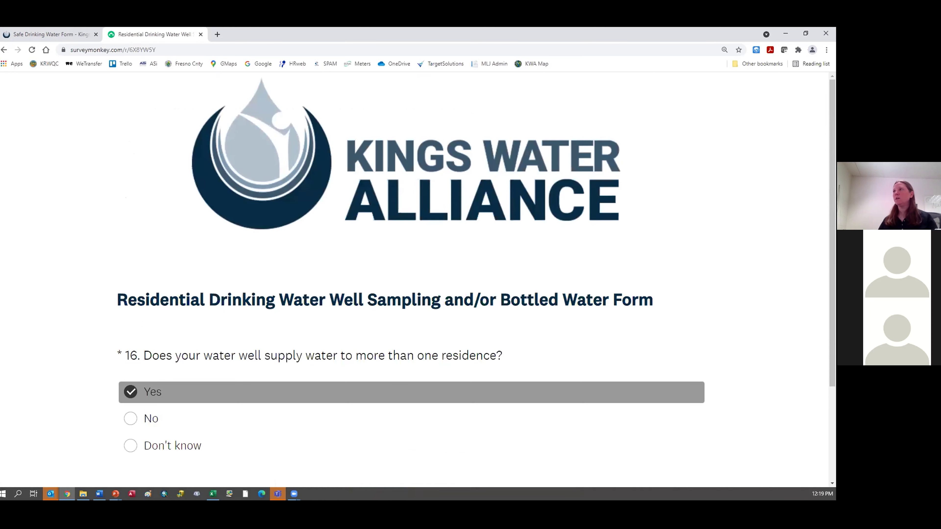
# Step: Change the shared-well answer to No and continue
pyautogui.scroll(-3, 725, 295)
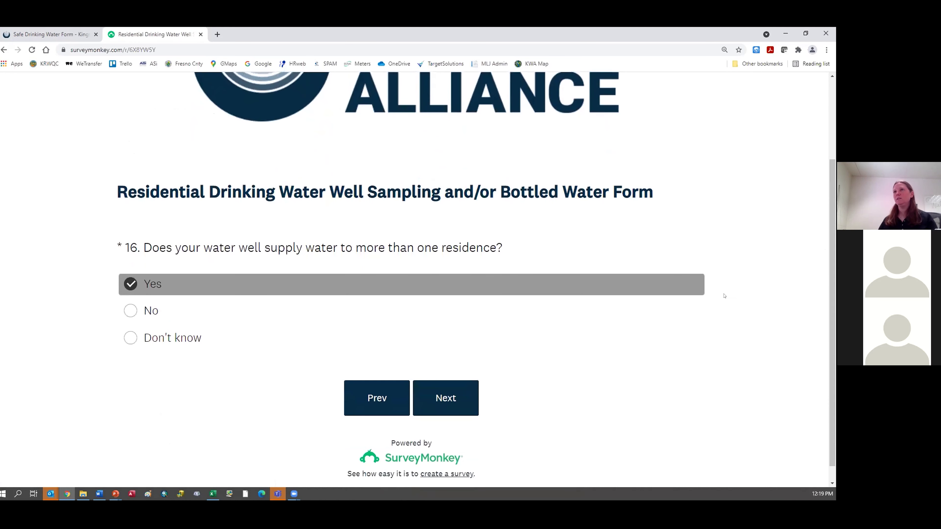
pyautogui.click(130, 311)
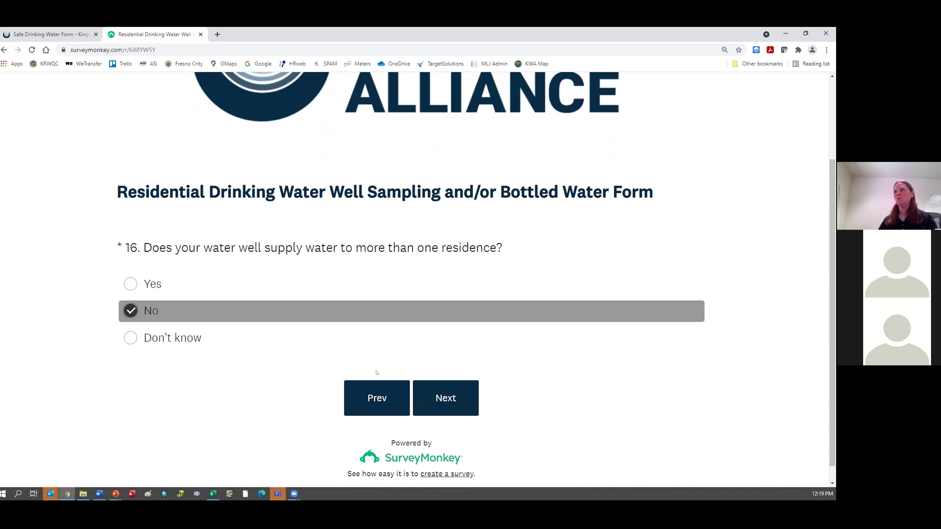
pyautogui.click(440, 398)
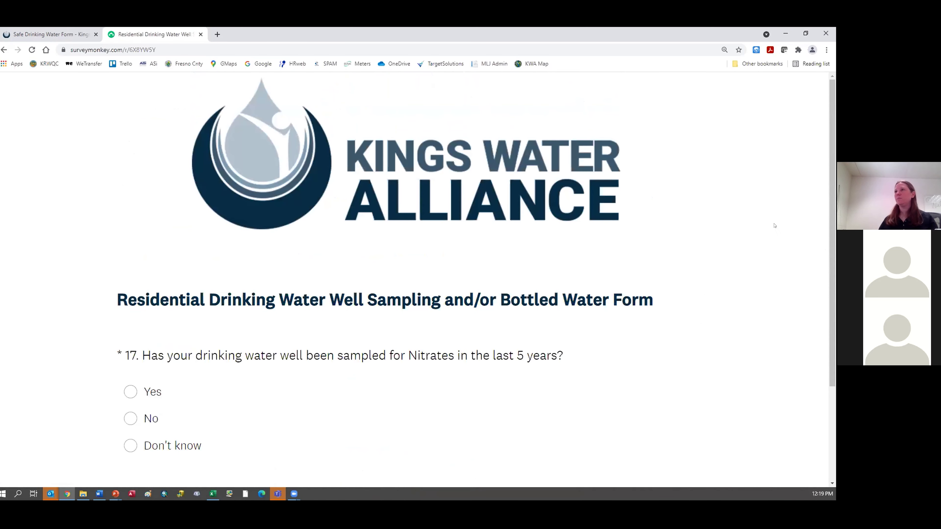
# Step: Answer Yes to Nitrate sampling in the last 5 years and move on
pyautogui.scroll(-3, 829, 235)
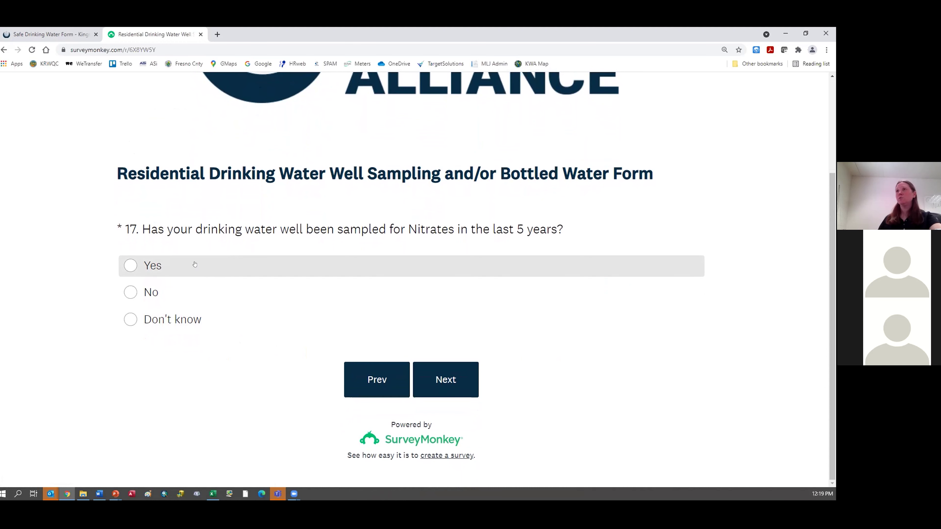
pyautogui.click(152, 263)
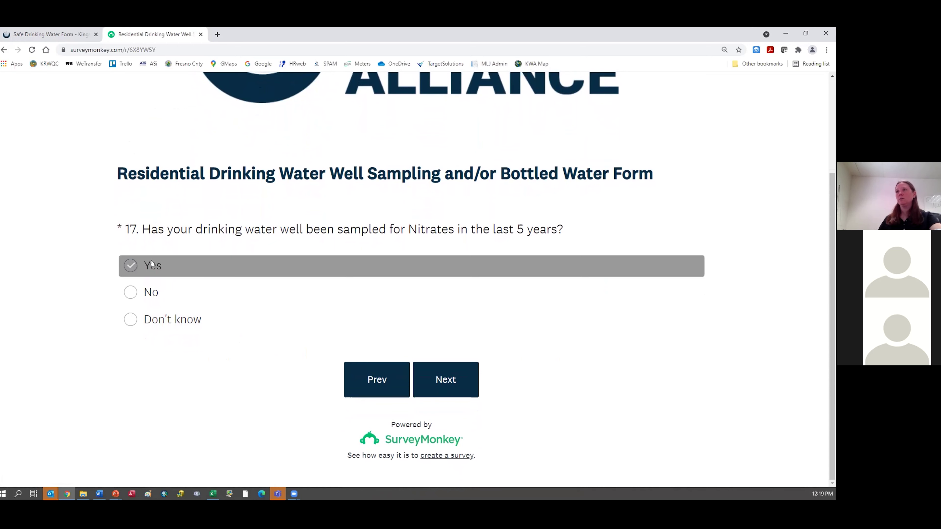
pyautogui.click(433, 381)
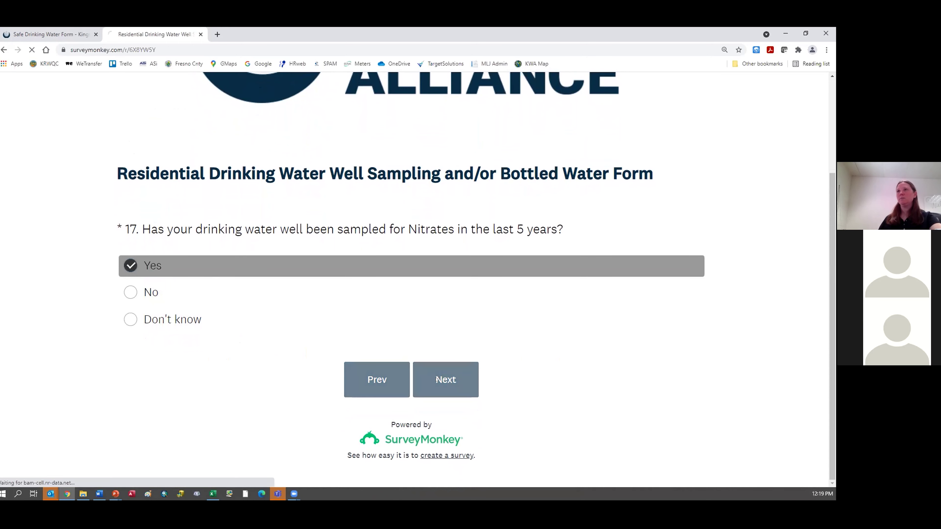
# Step: Report the latest Nitrate result as > 10.0 for question 18
pyautogui.scroll(-5, 825, 169)
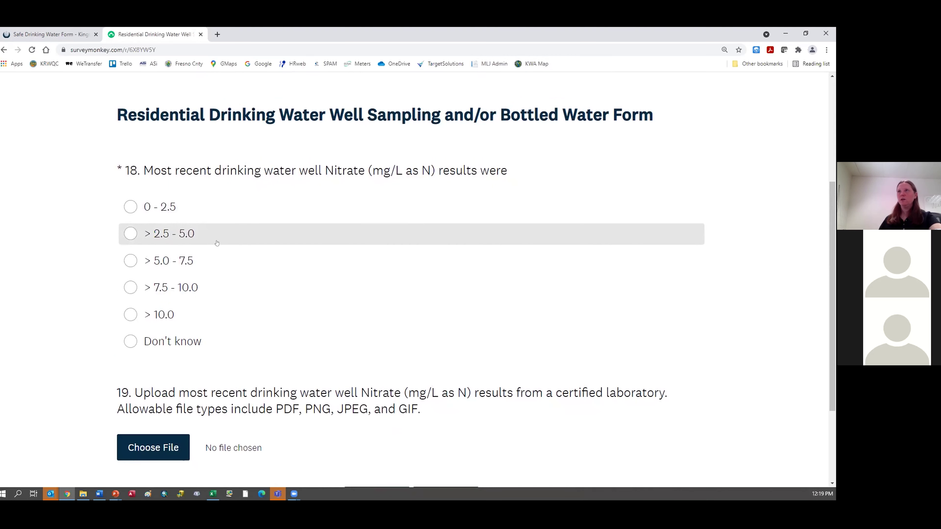
pyautogui.click(126, 316)
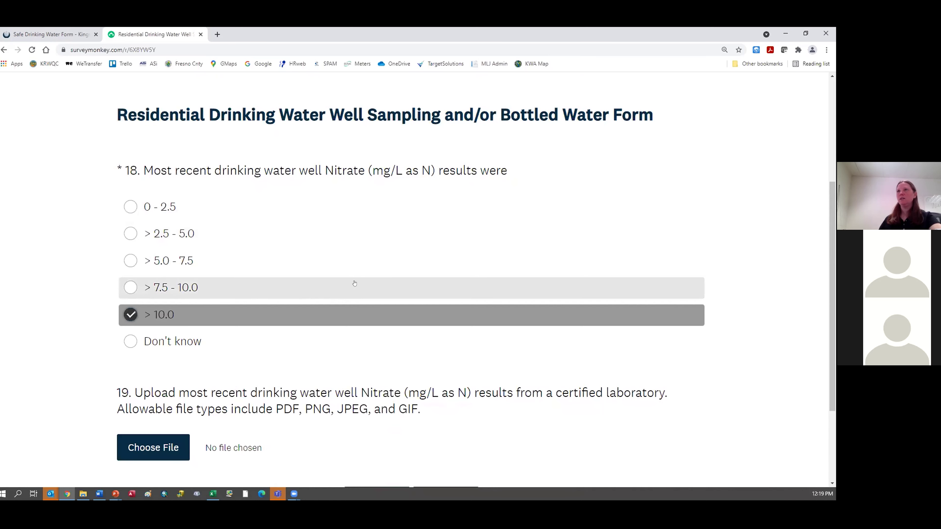
pyautogui.moveTo(830, 248); pyautogui.dragTo(830, 297)
# Step: Upload the lab results JPG for question 19 and continue to question 20
pyautogui.scroll(-1, 326, 211)
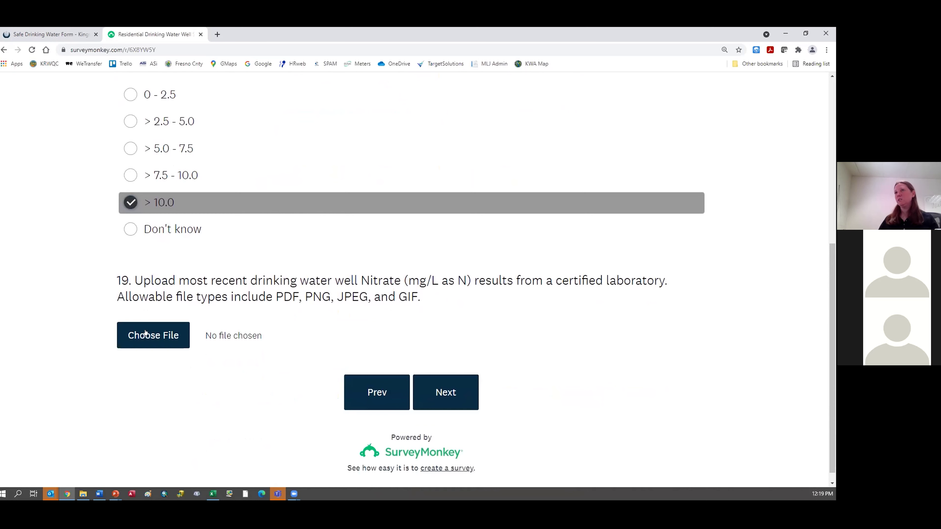
pyautogui.click(144, 339)
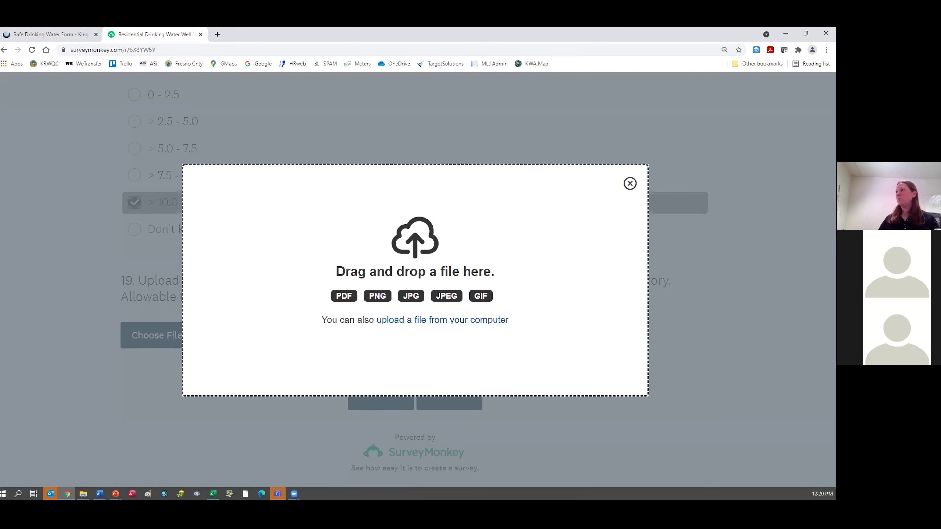
pyautogui.moveTo(0, 239); pyautogui.dragTo(359, 246)
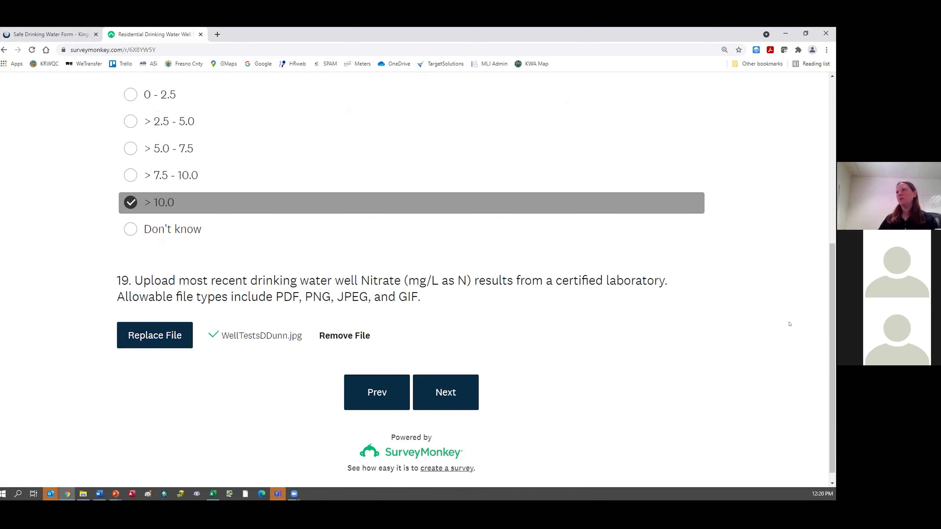
pyautogui.moveTo(830, 327); pyautogui.dragTo(830, 260)
pyautogui.scroll(-4, 830, 260)
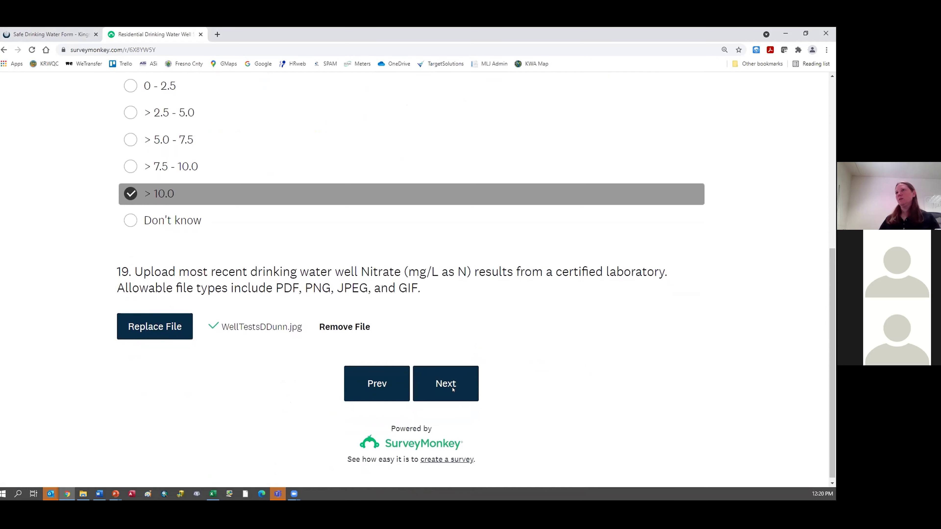
pyautogui.click(453, 389)
# Step: Highlight 'Geotracker' in question 20, then answer Yes to sharing results there
pyautogui.moveTo(830, 144); pyautogui.dragTo(830, 274)
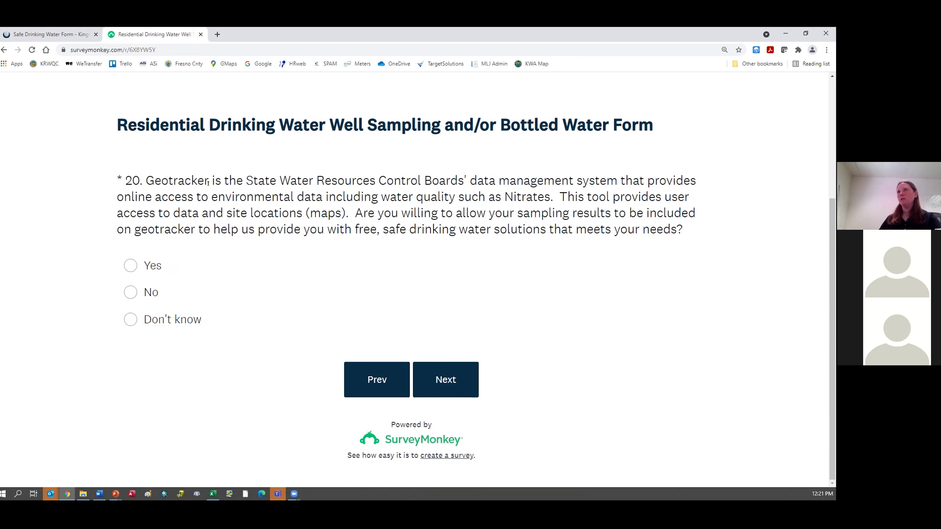
pyautogui.moveTo(208, 179); pyautogui.dragTo(146, 172)
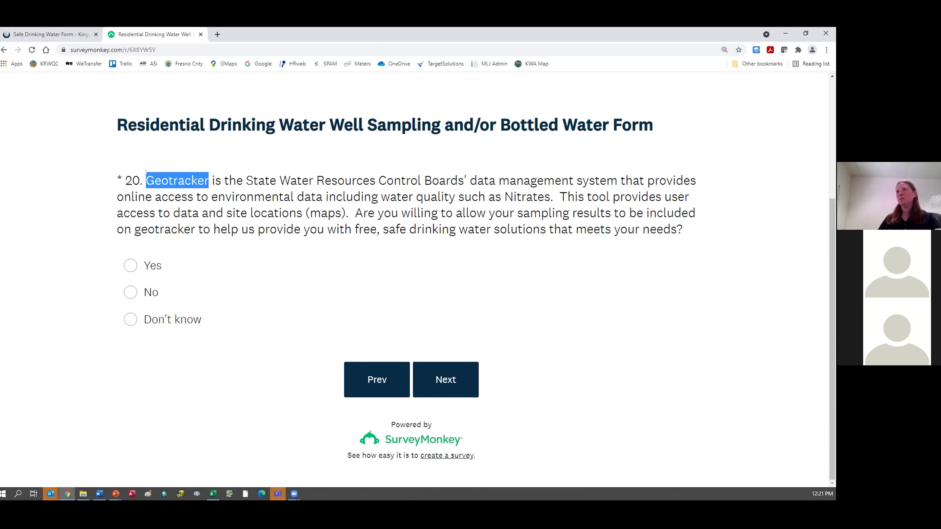
pyautogui.click(209, 199)
pyautogui.moveTo(208, 178); pyautogui.dragTo(146, 179)
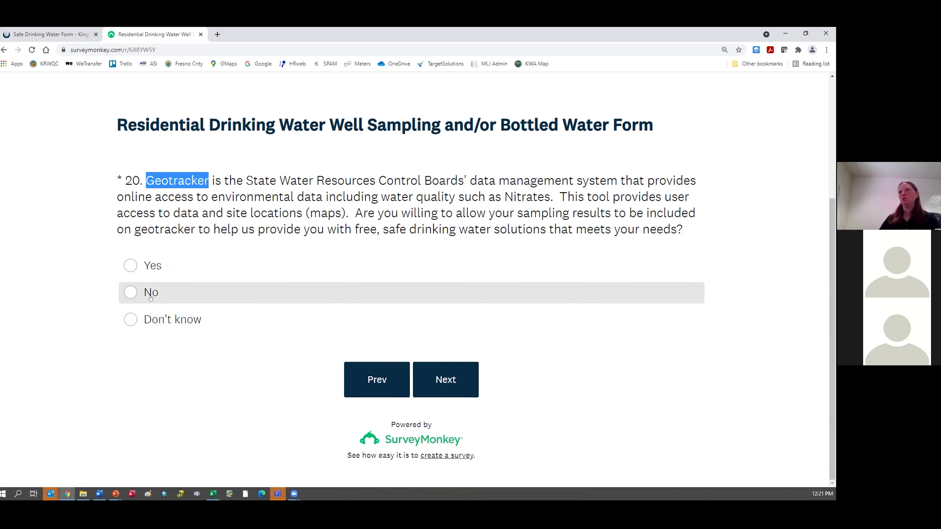
pyautogui.click(164, 267)
pyautogui.click(427, 381)
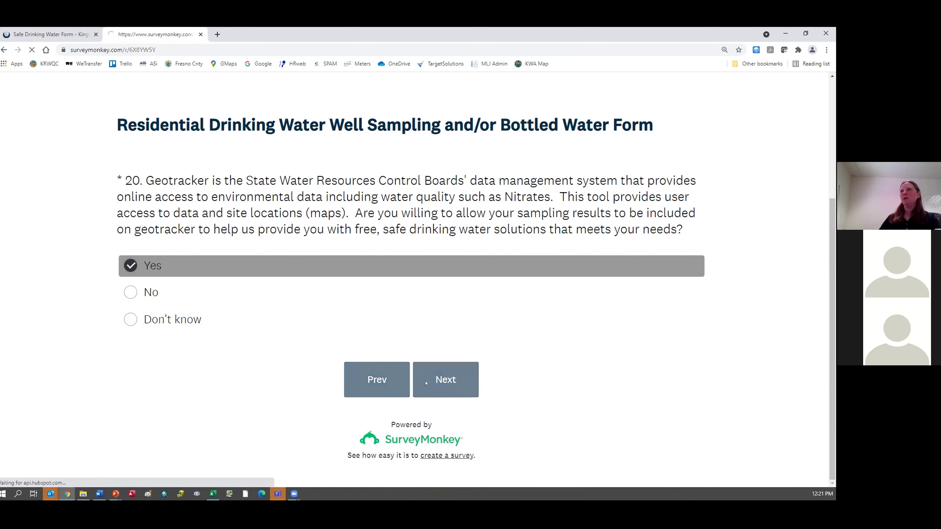
# Step: Check 'Email from the Kings Water Alliance' for question 21
pyautogui.moveTo(831, 198); pyautogui.dragTo(817, 316)
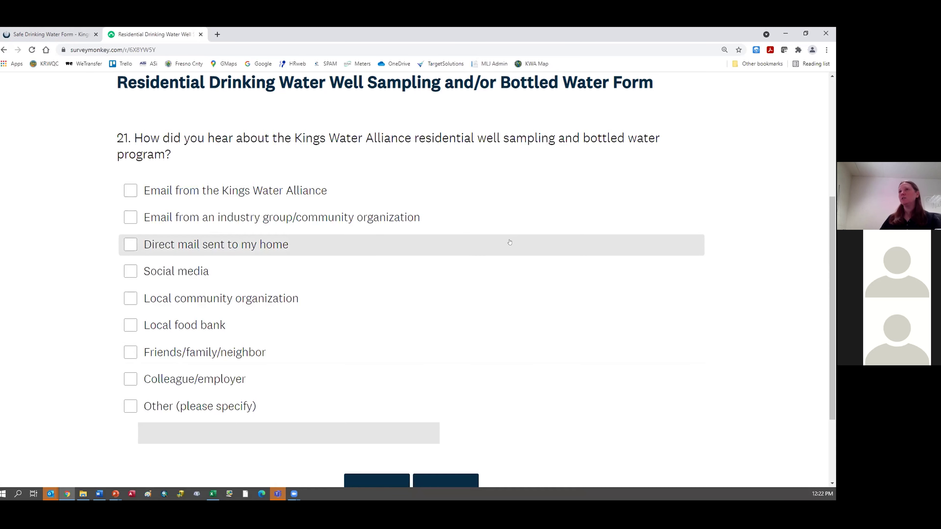
pyautogui.moveTo(832, 243); pyautogui.dragTo(831, 246)
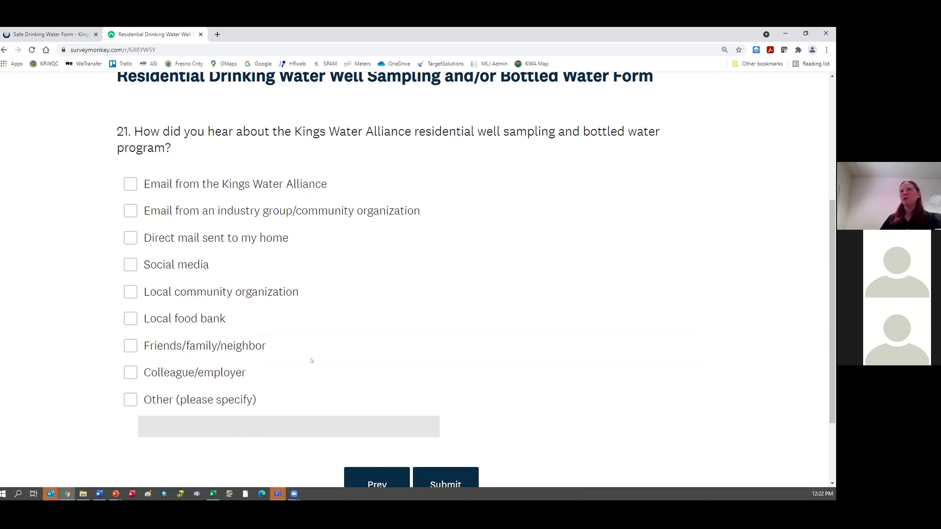
pyautogui.click(130, 184)
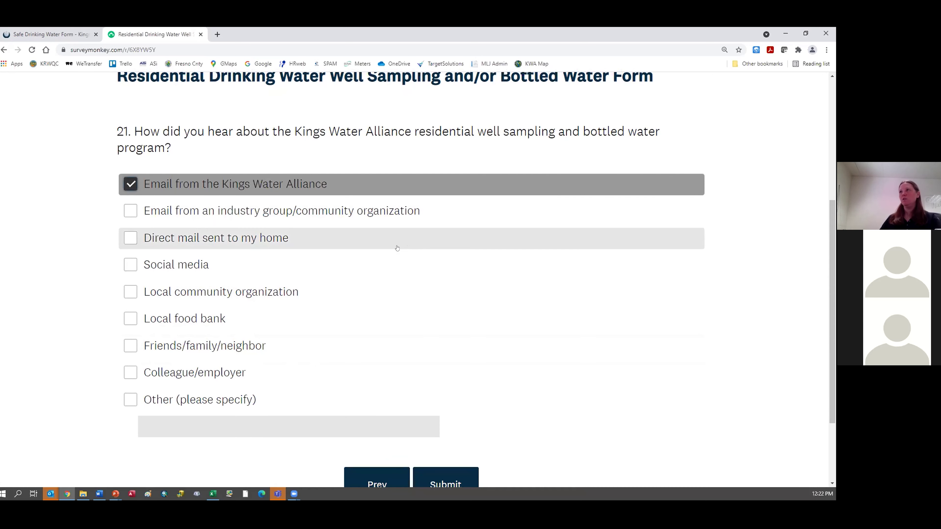
# Step: Review question 20 on the previous page, then return to question 21
pyautogui.moveTo(824, 221); pyautogui.dragTo(824, 256)
pyautogui.scroll(4, 627, 235)
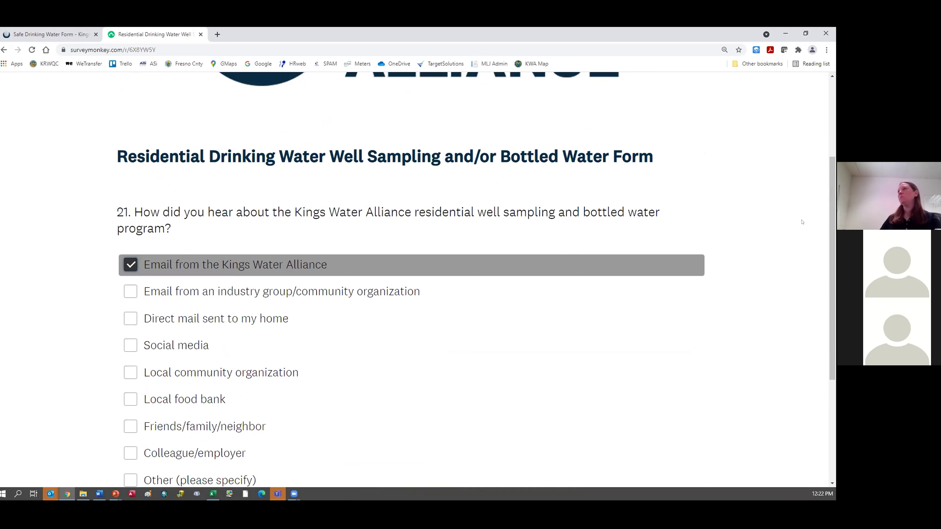
pyautogui.scroll(-4, 825, 236)
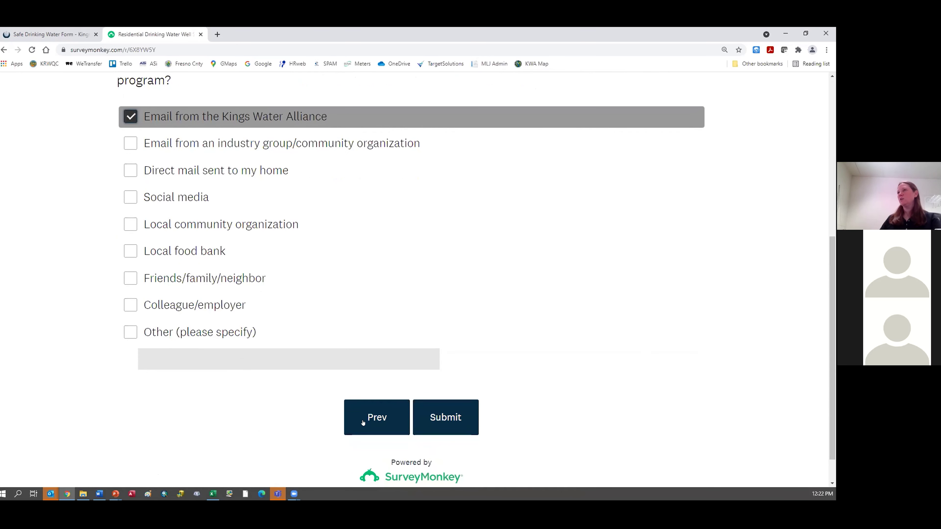
pyautogui.click(373, 418)
pyautogui.scroll(-5, 434, 359)
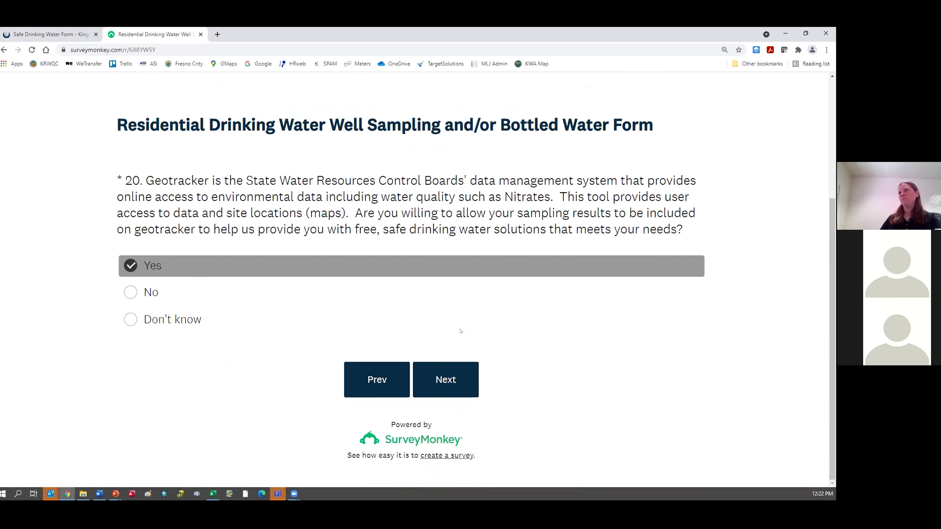
pyautogui.click(451, 367)
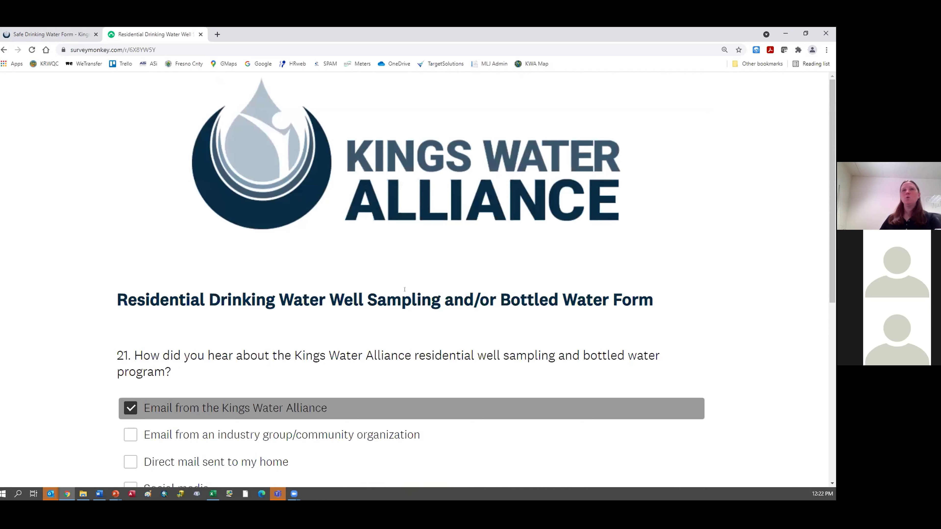
pyautogui.scroll(-8, 392, 235)
# Step: Scroll through the final page to review question 21's nine options
pyautogui.scroll(8, 411, 233)
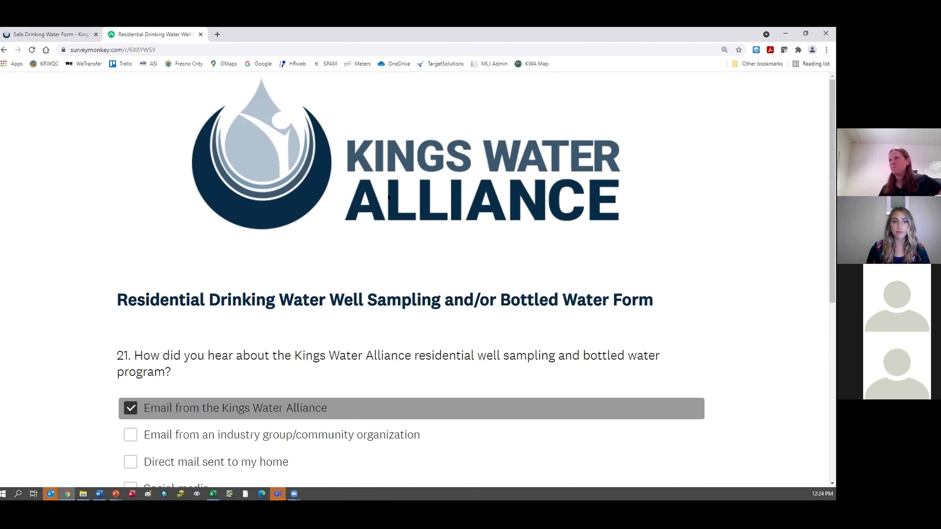
pyautogui.scroll(-8, 389, 195)
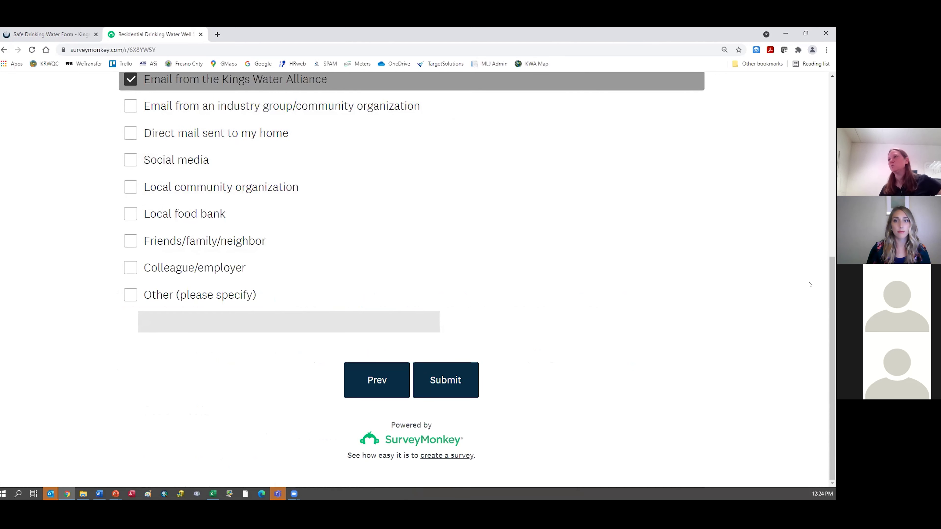
pyautogui.moveTo(830, 288); pyautogui.dragTo(829, 283)
pyautogui.scroll(3, 828, 275)
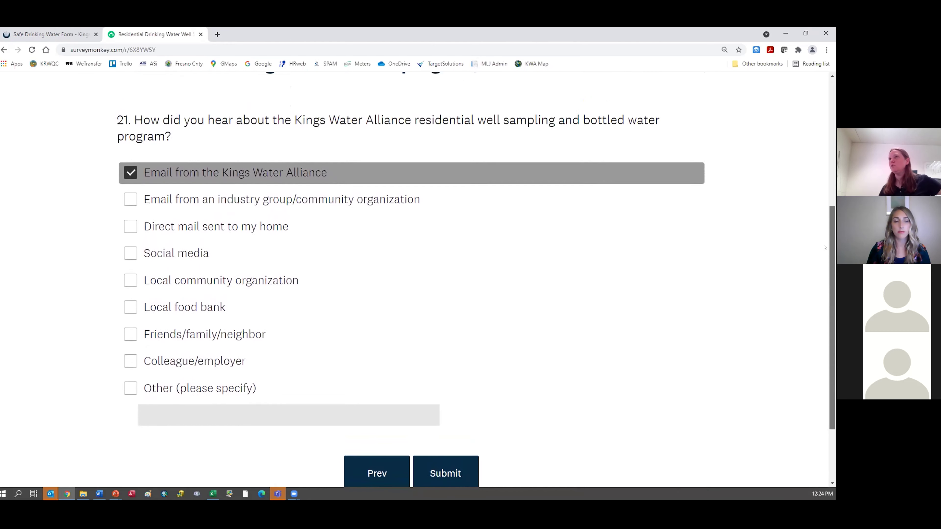
pyautogui.scroll(-1, 824, 242)
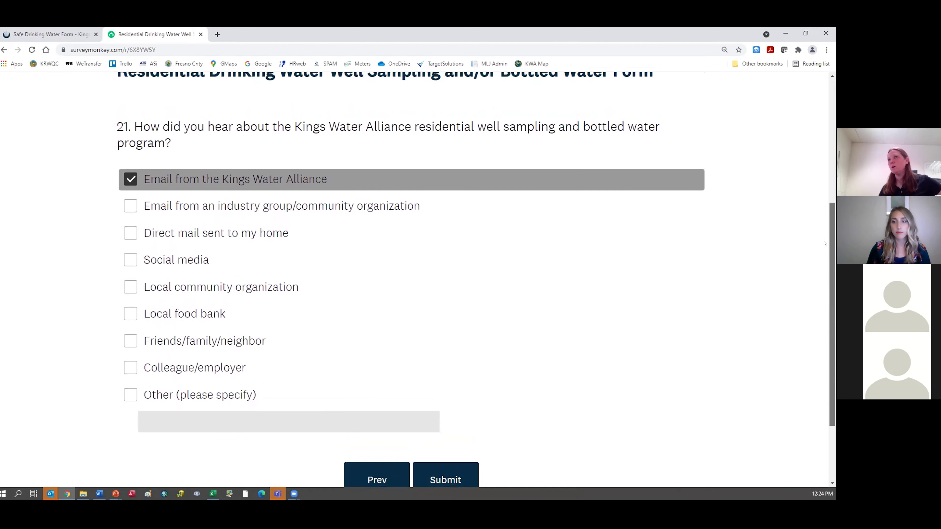
pyautogui.scroll(-2, 825, 243)
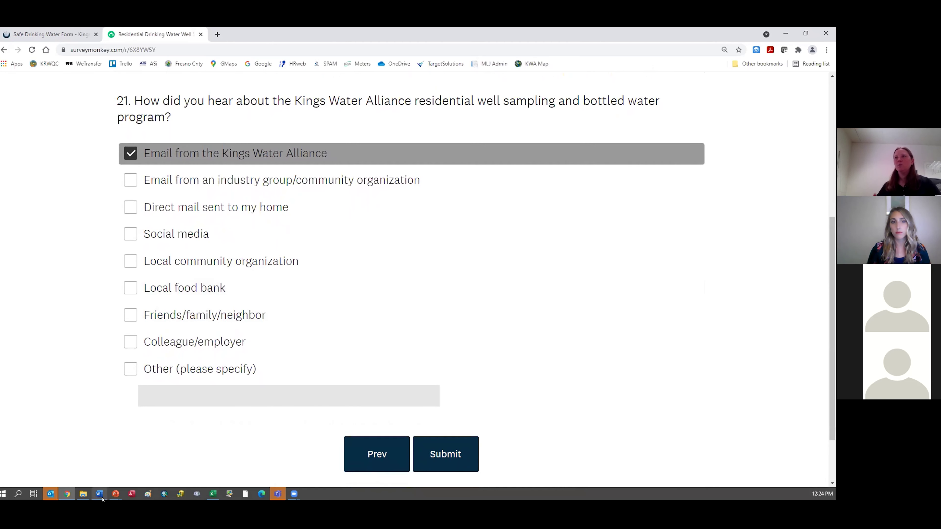
pyautogui.moveTo(103, 499)
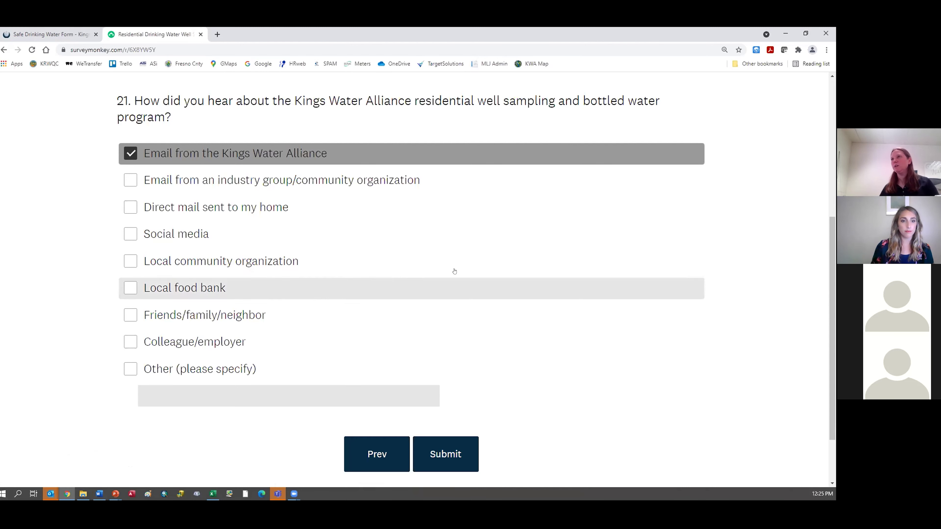
# Step: Submit the survey, minimize Chrome, and advance the slideshow to Stay Engaged
pyautogui.click(447, 463)
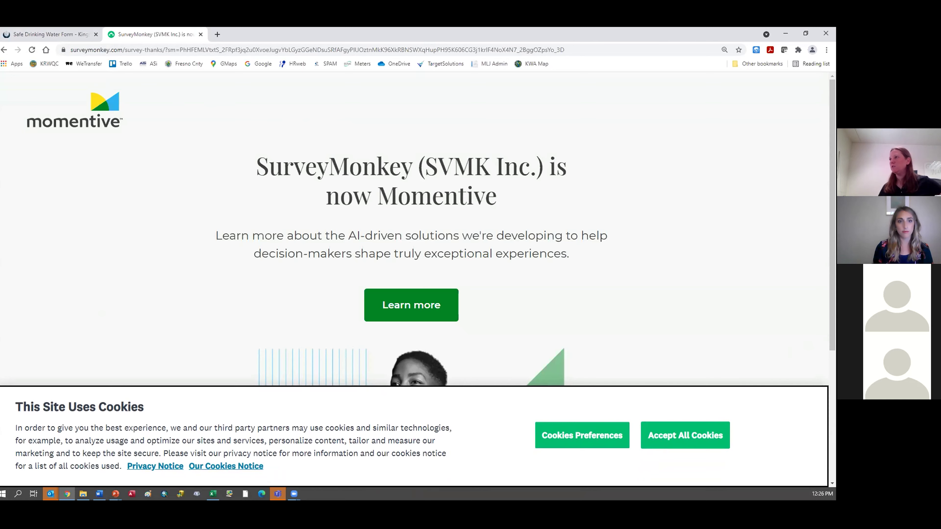
pyautogui.click(786, 33)
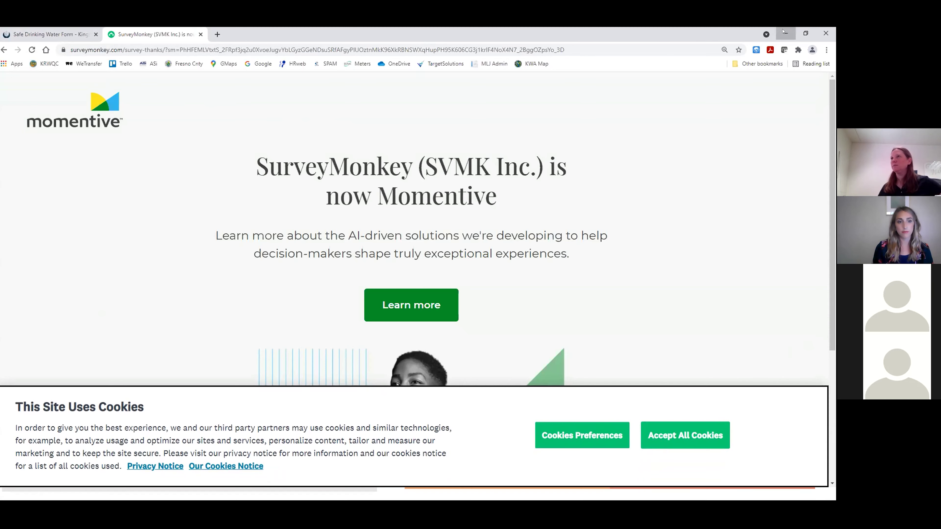
pyautogui.press('Right')
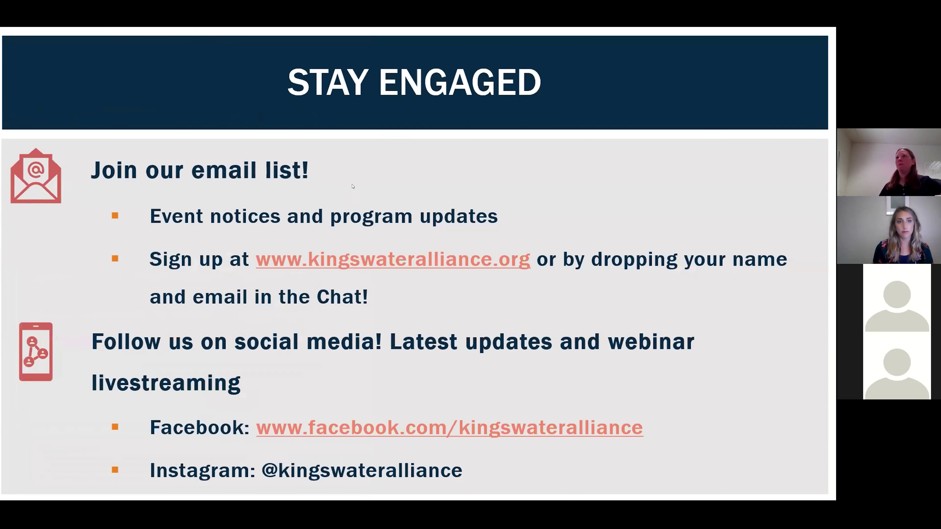